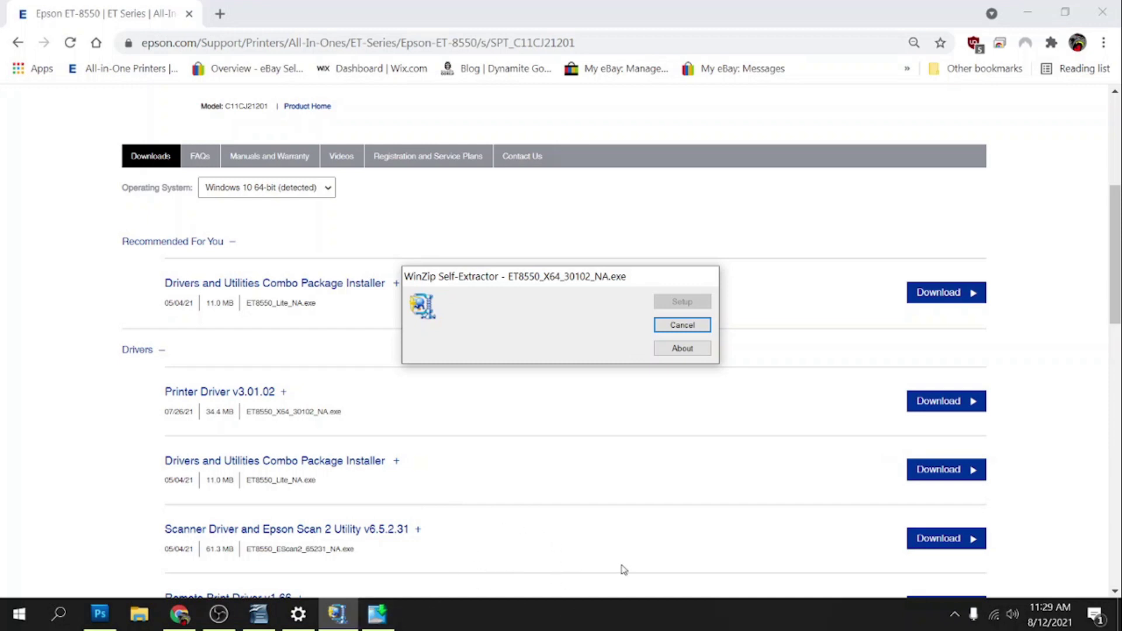
Step: Bring the Epson printer utility setup message to the front and acknowledge it to finish the printer driver installation
{"action": "left_click", "coordinate": [375, 624]}
{"action": "left_click", "coordinate": [338, 614]}
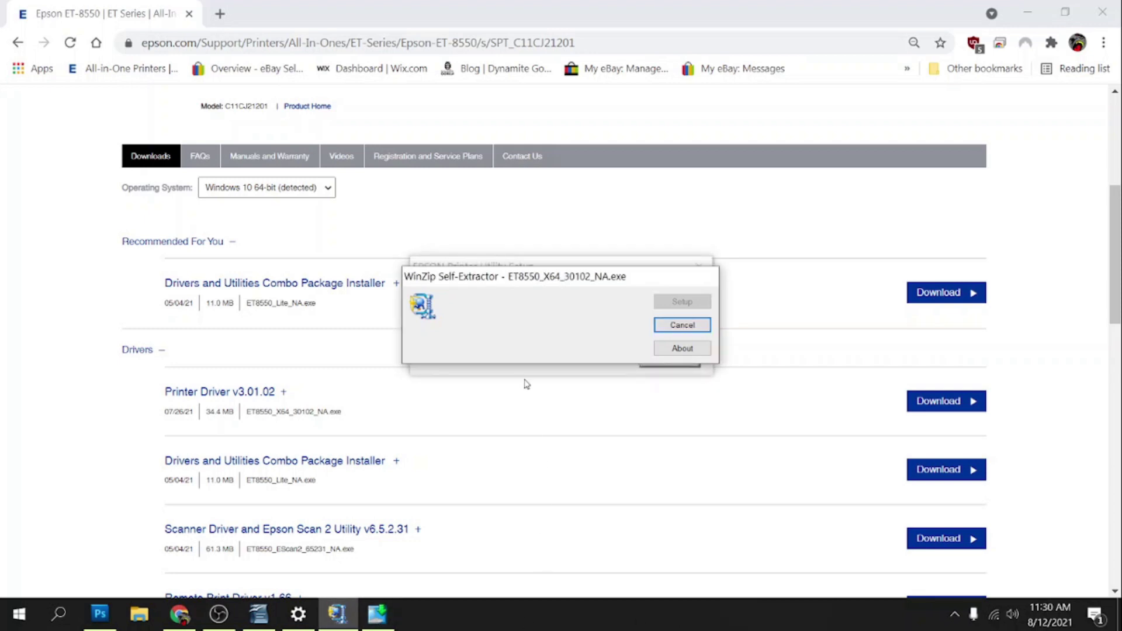
{"action": "left_click", "coordinate": [451, 375]}
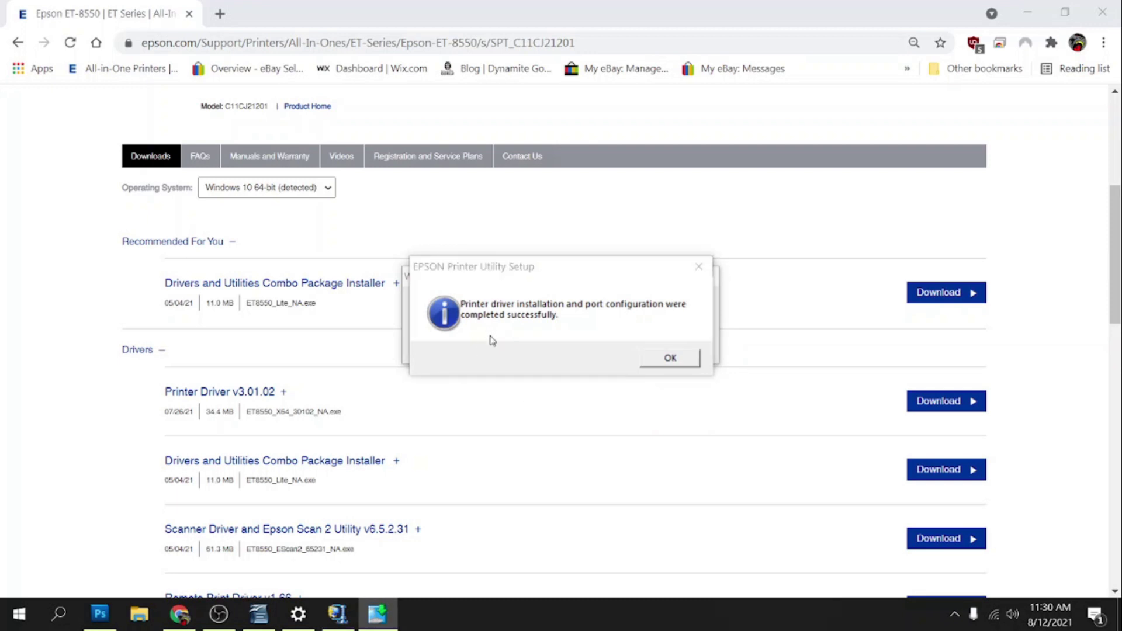
{"action": "left_click", "coordinate": [672, 359]}
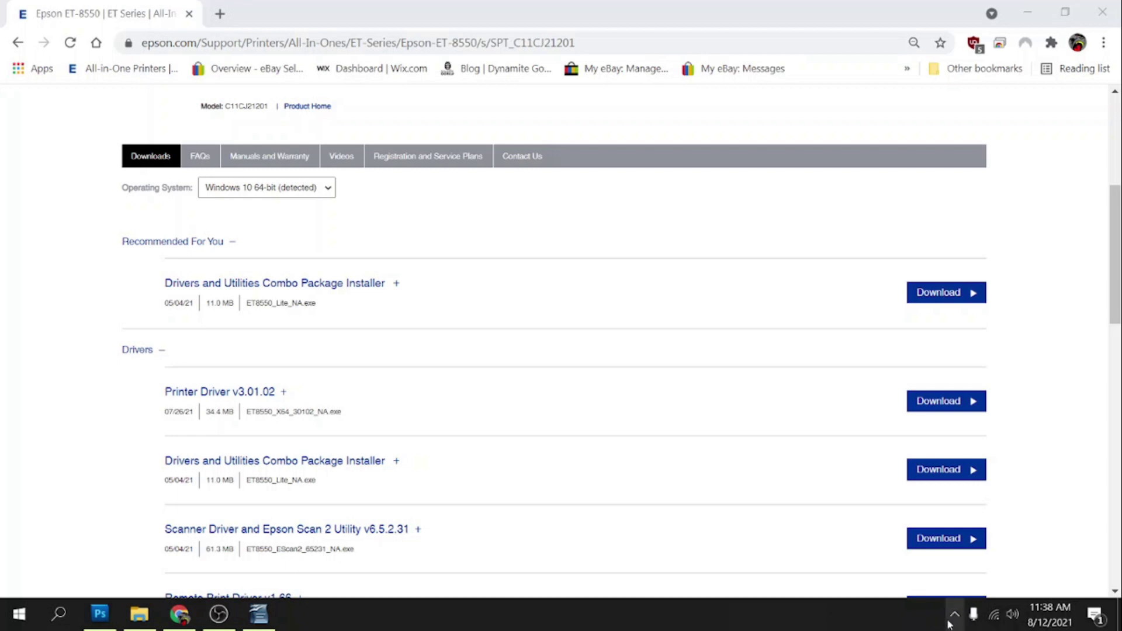
Step: Open the printer settings of the EPSON ET-8550 Series from its background utility and reposition the properties window
{"action": "left_click", "coordinate": [955, 616]}
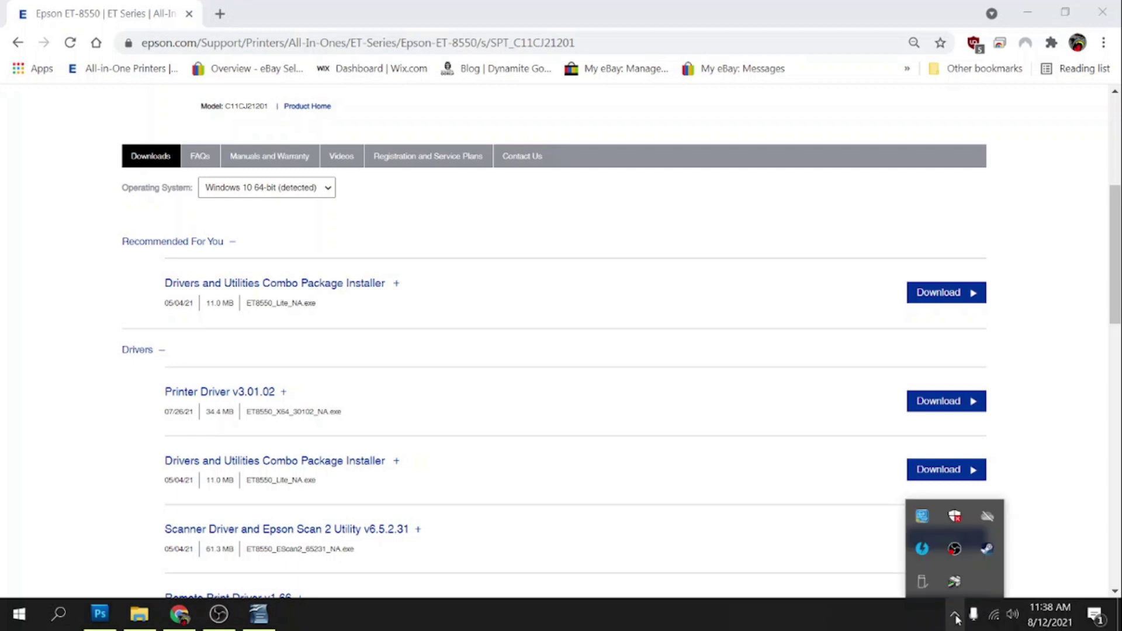
{"action": "right_click", "coordinate": [955, 583]}
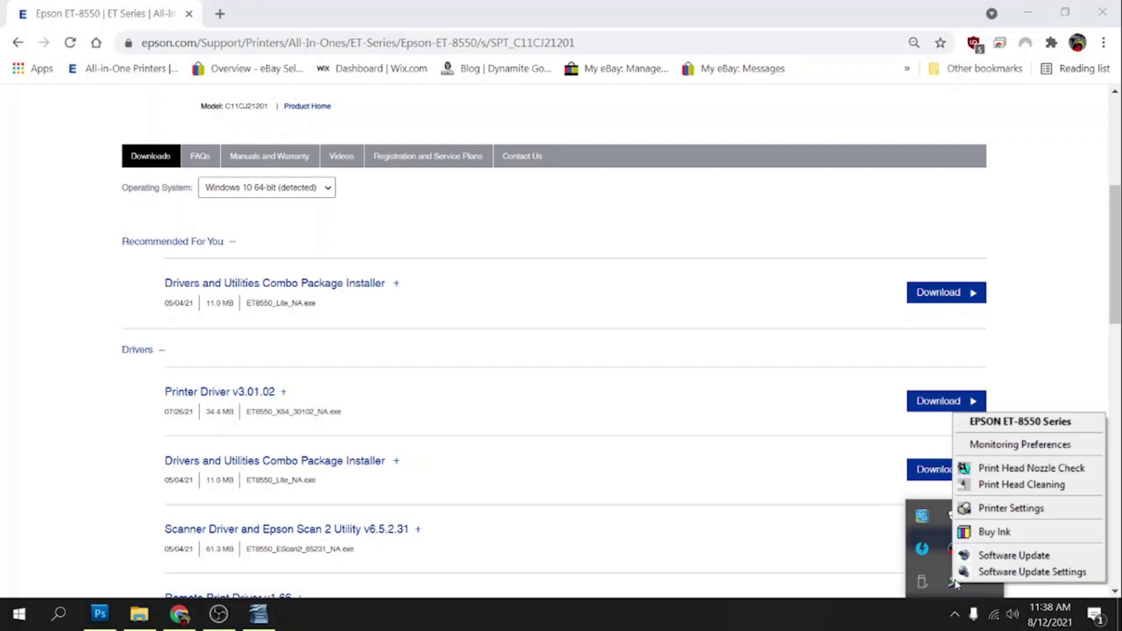
{"action": "left_click", "coordinate": [995, 509]}
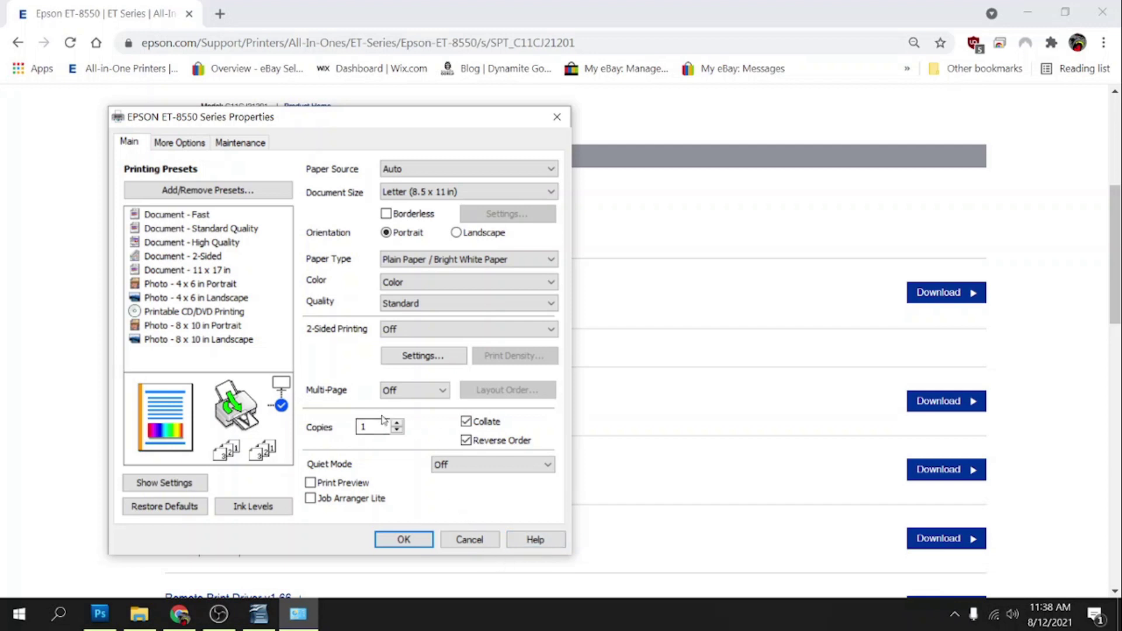
{"action": "left_click_drag", "start_coordinate": [431, 124], "coordinate": [604, 106]}
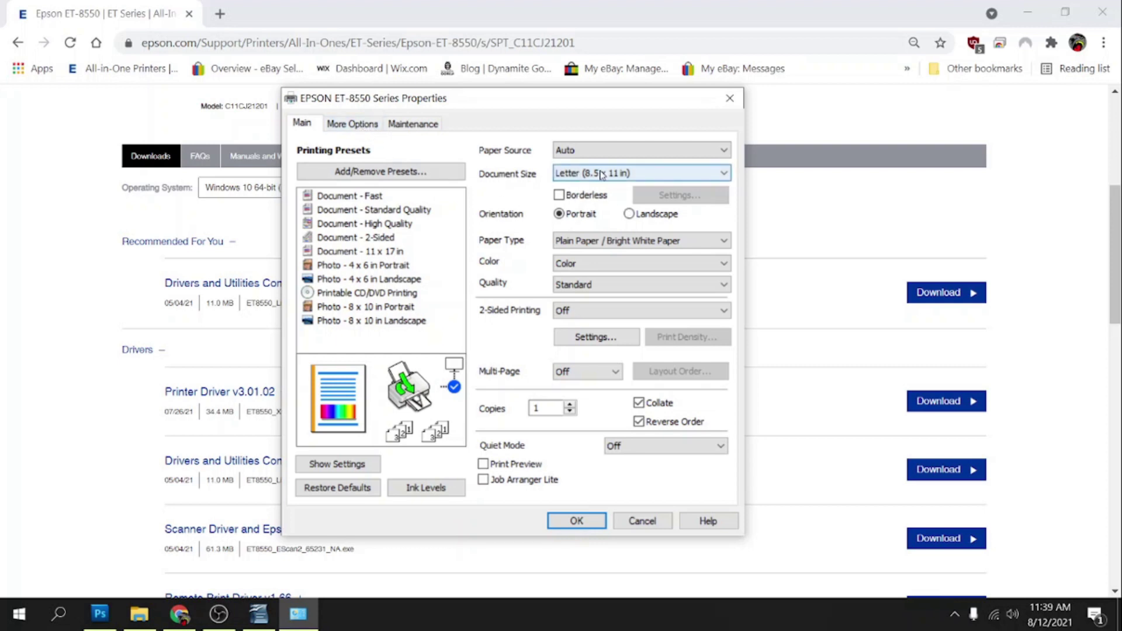
Step: Set the document size to Legal (8.5 x 14 in) and the orientation to Landscape
{"action": "left_click", "coordinate": [620, 181]}
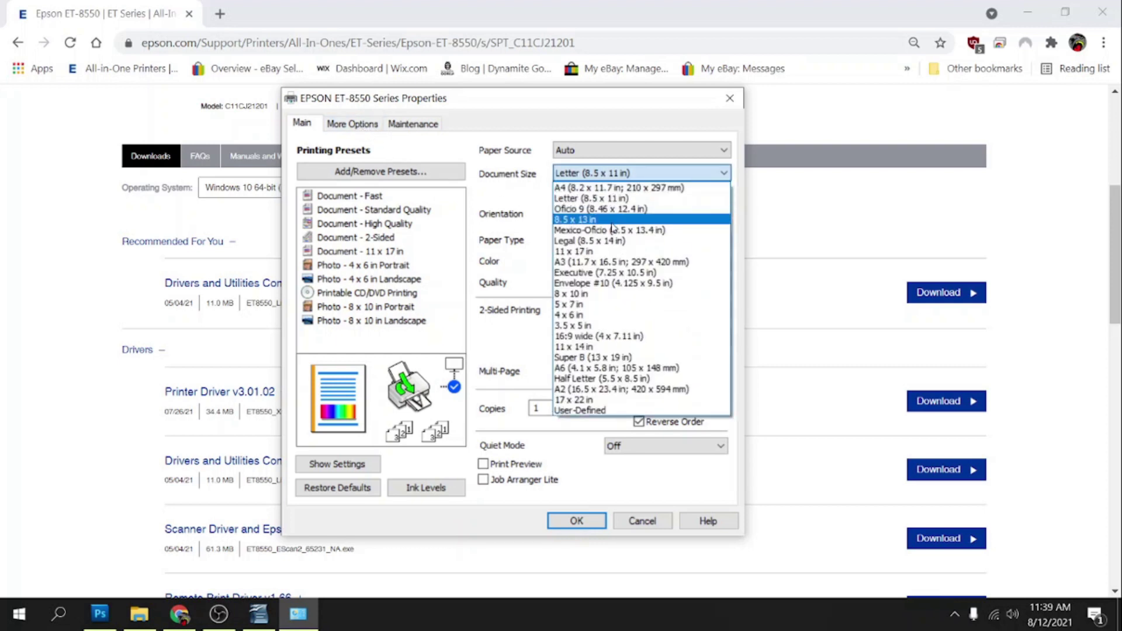
{"action": "left_click", "coordinate": [609, 241]}
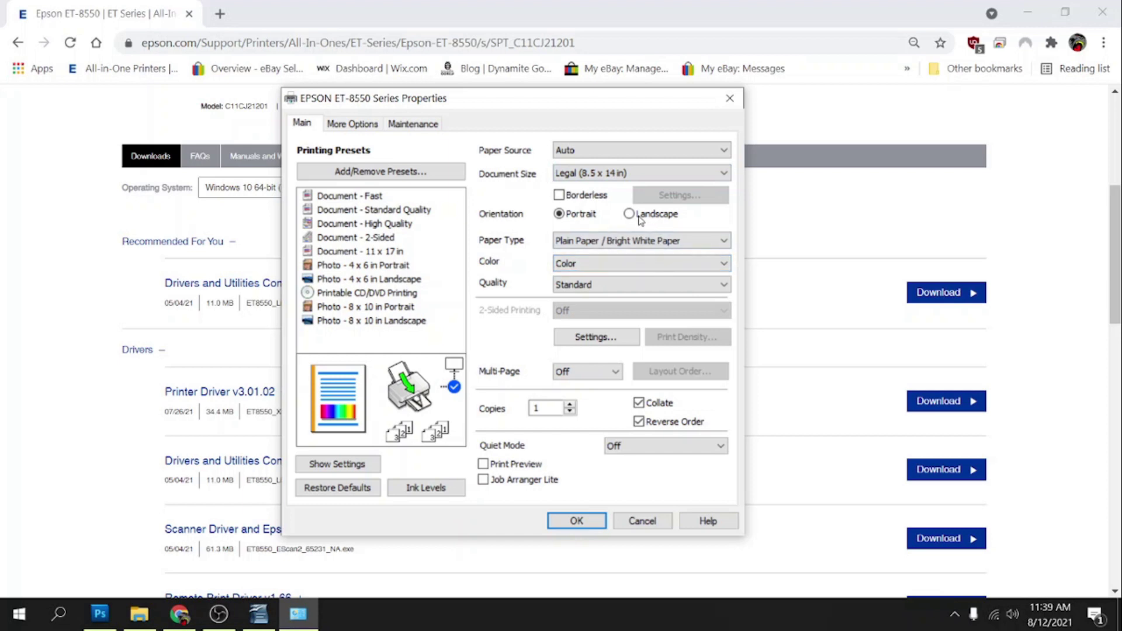
{"action": "left_click", "coordinate": [630, 214]}
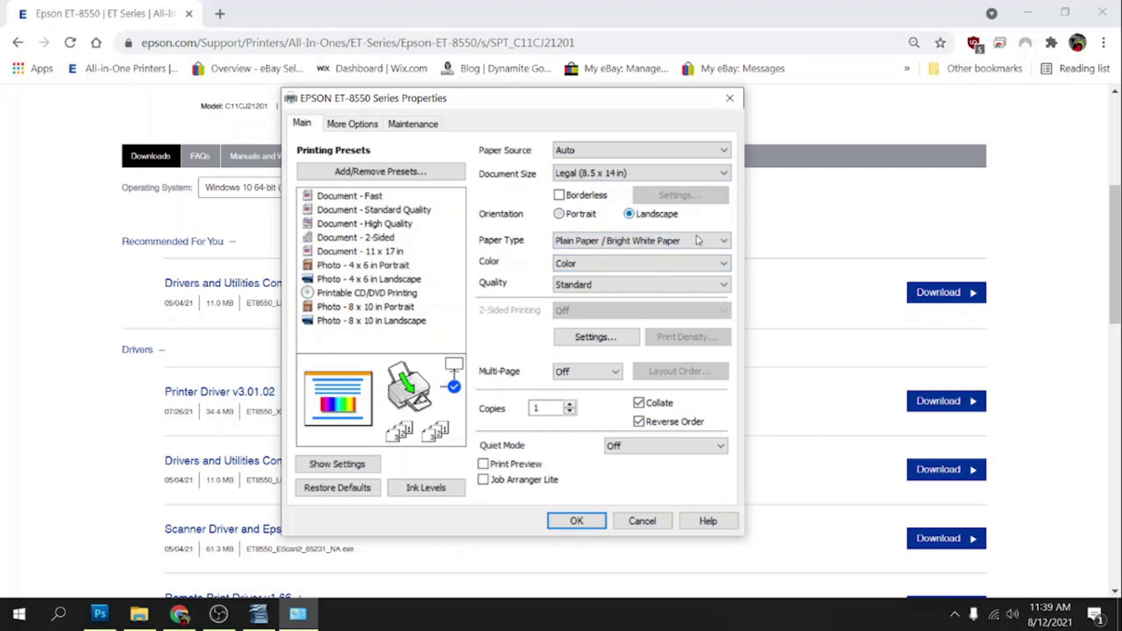
Step: Set the paper type to Premium Presentation Paper Matte and the print quality to High
{"action": "left_click", "coordinate": [667, 246]}
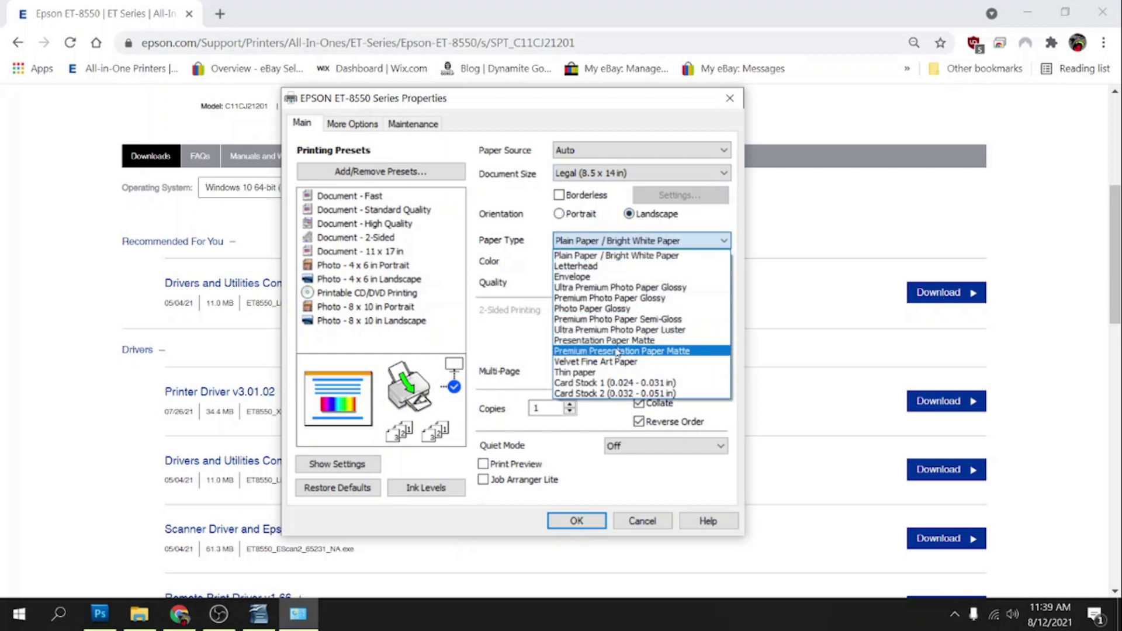
{"action": "left_click", "coordinate": [663, 351]}
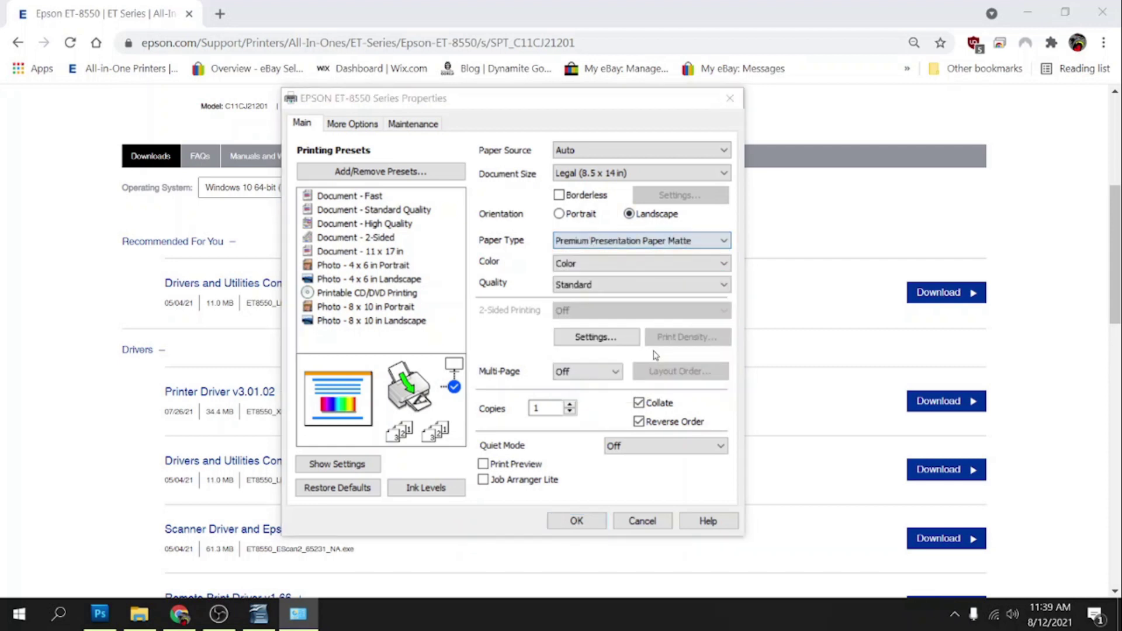
{"action": "left_click", "coordinate": [682, 289]}
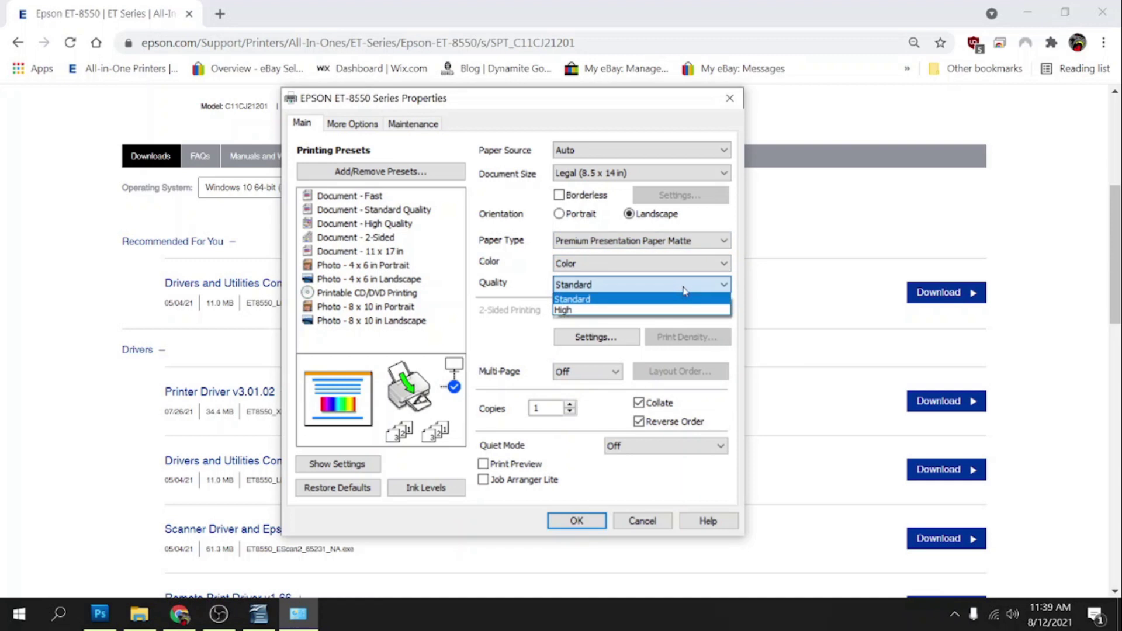
{"action": "left_click", "coordinate": [661, 316]}
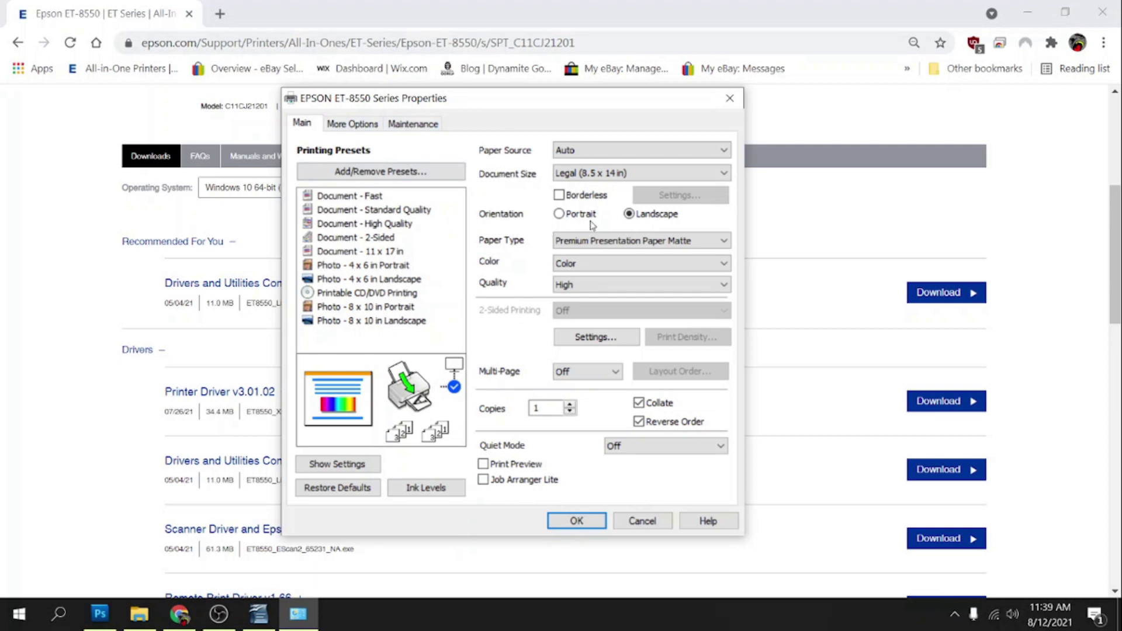
Step: Enable Mirror Image and disable Bidirectional Printing in the printer's additional settings
{"action": "left_click", "coordinate": [352, 123]}
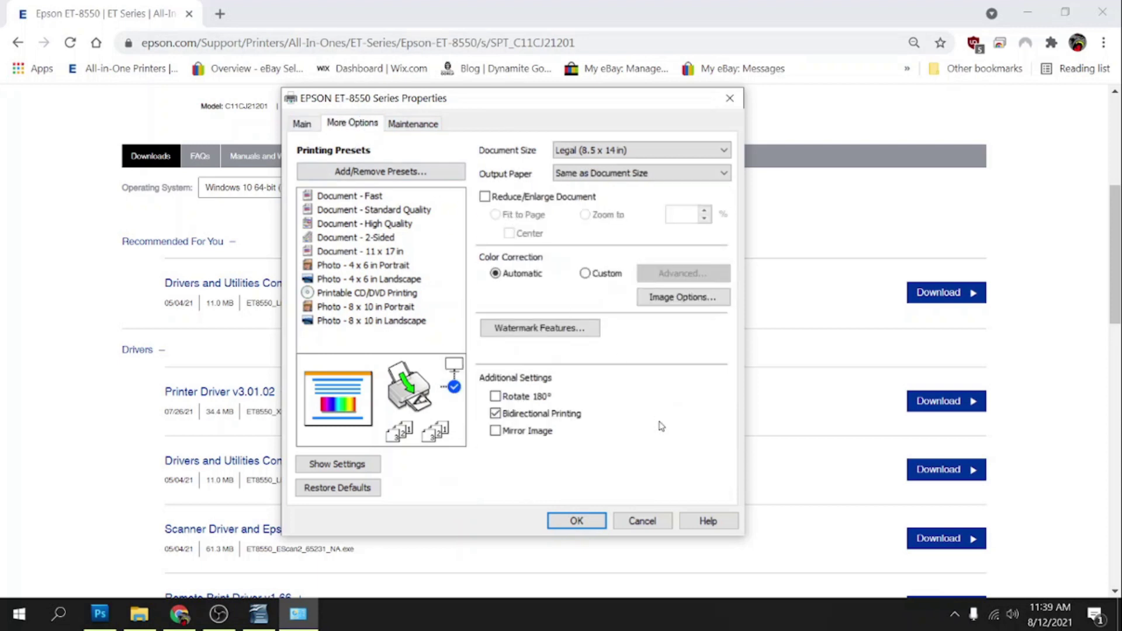
{"action": "left_click", "coordinate": [495, 431]}
{"action": "left_click", "coordinate": [497, 414]}
Step: Switch color correction to Custom and choose Color Controls with the Slide Bar adjustment method
{"action": "left_click", "coordinate": [587, 275]}
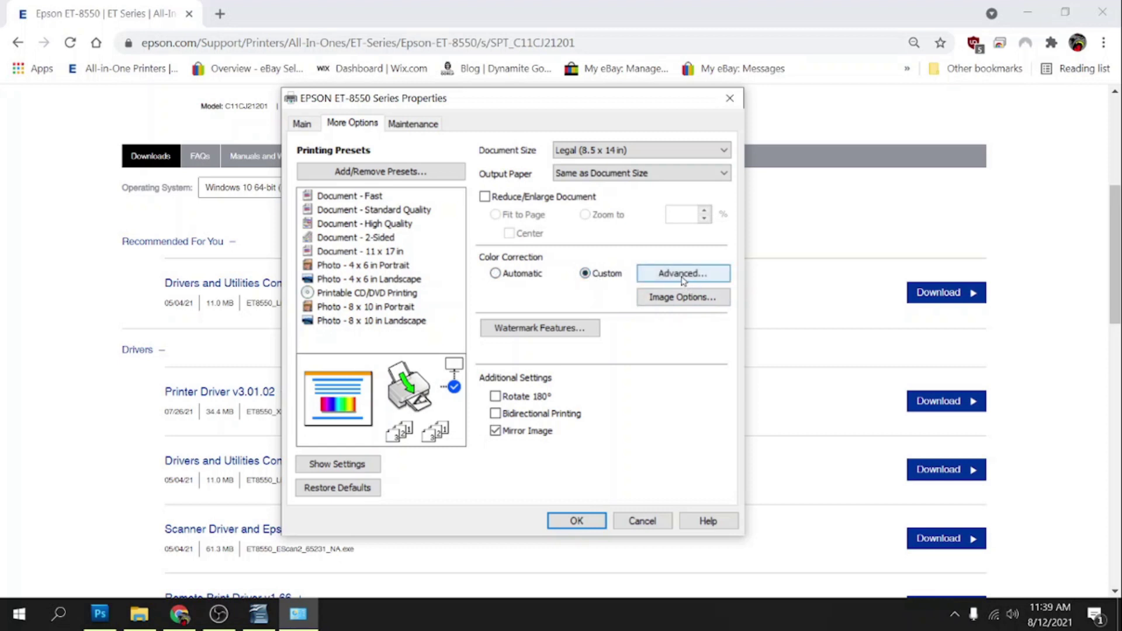
{"action": "left_click", "coordinate": [679, 275]}
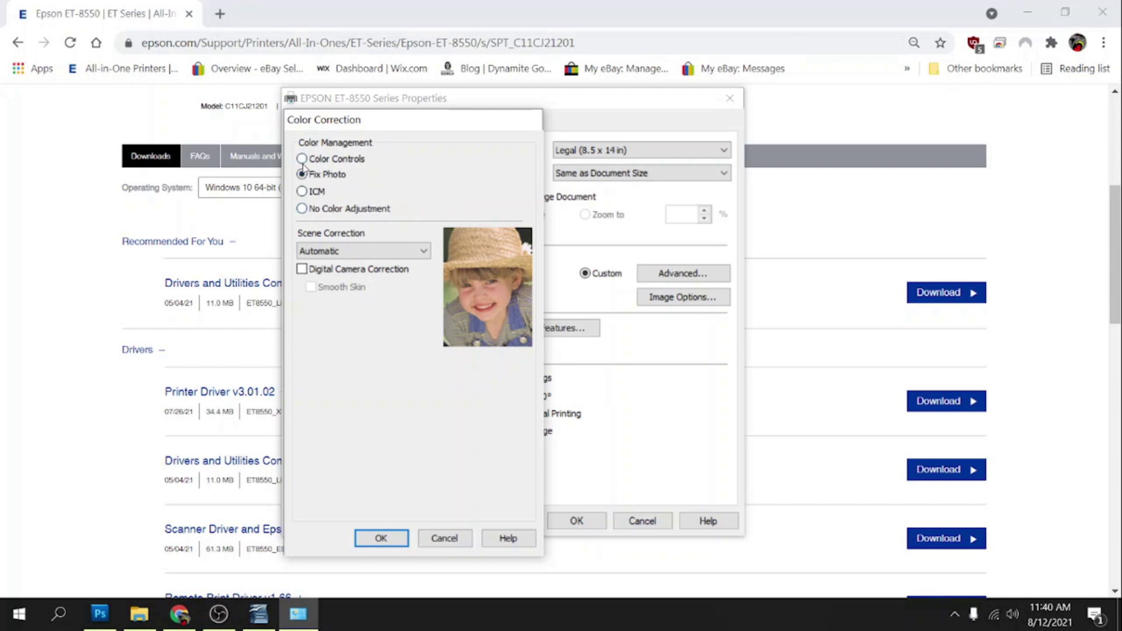
{"action": "left_click", "coordinate": [302, 159]}
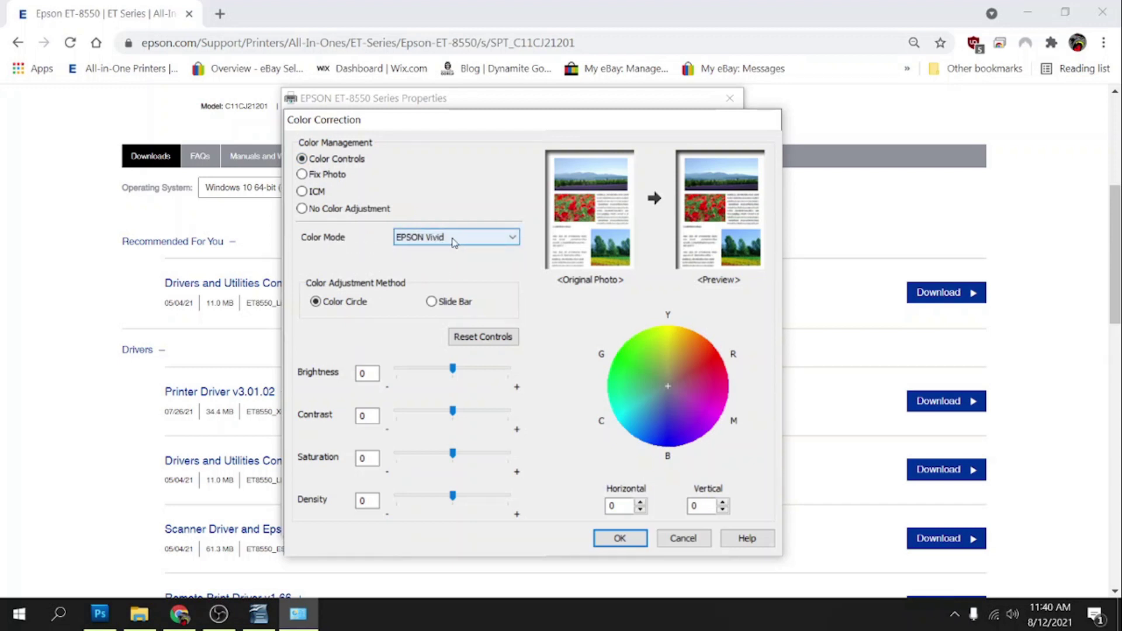
{"action": "left_click", "coordinate": [440, 302]}
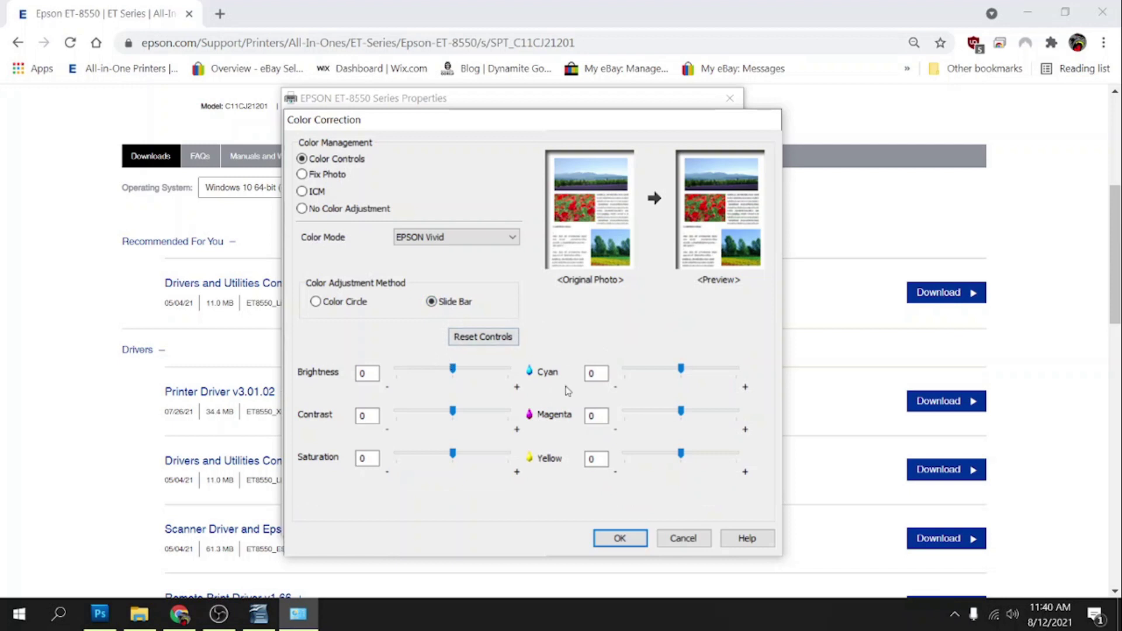
Step: Set the color correction to Cyan 2, Magenta -20 and Yellow -15 and accept it
{"action": "double_click", "coordinate": [592, 374]}
{"action": "type", "text": "2"}
{"action": "double_click", "coordinate": [592, 416]}
{"action": "type", "text": "-20"}
{"action": "double_click", "coordinate": [596, 459]}
{"action": "type", "text": "-15"}
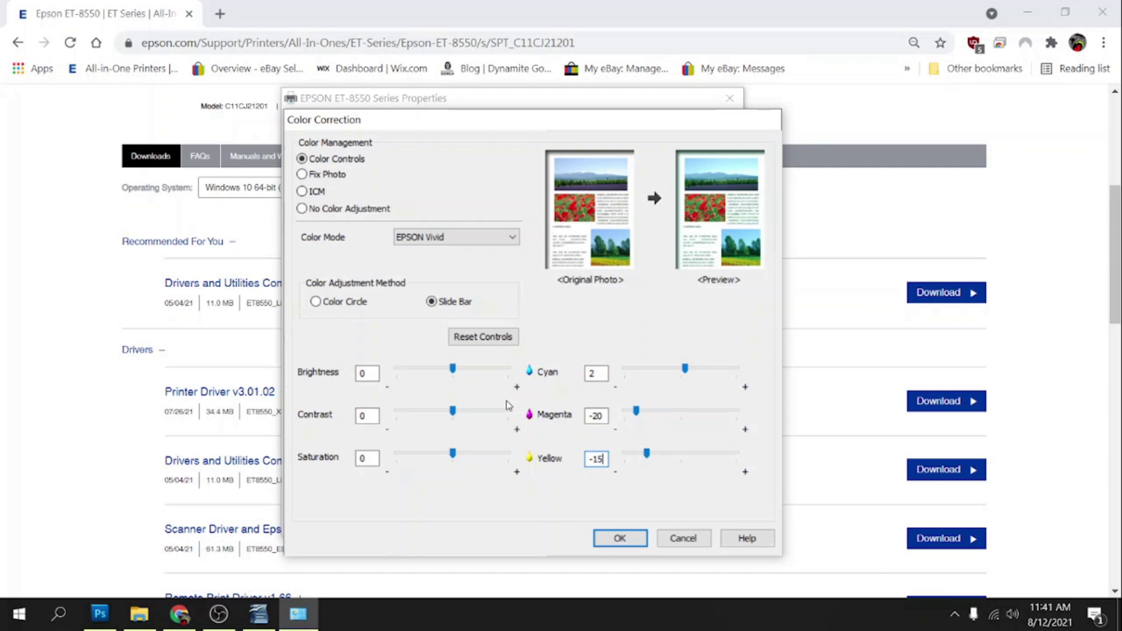
{"action": "left_click", "coordinate": [620, 538]}
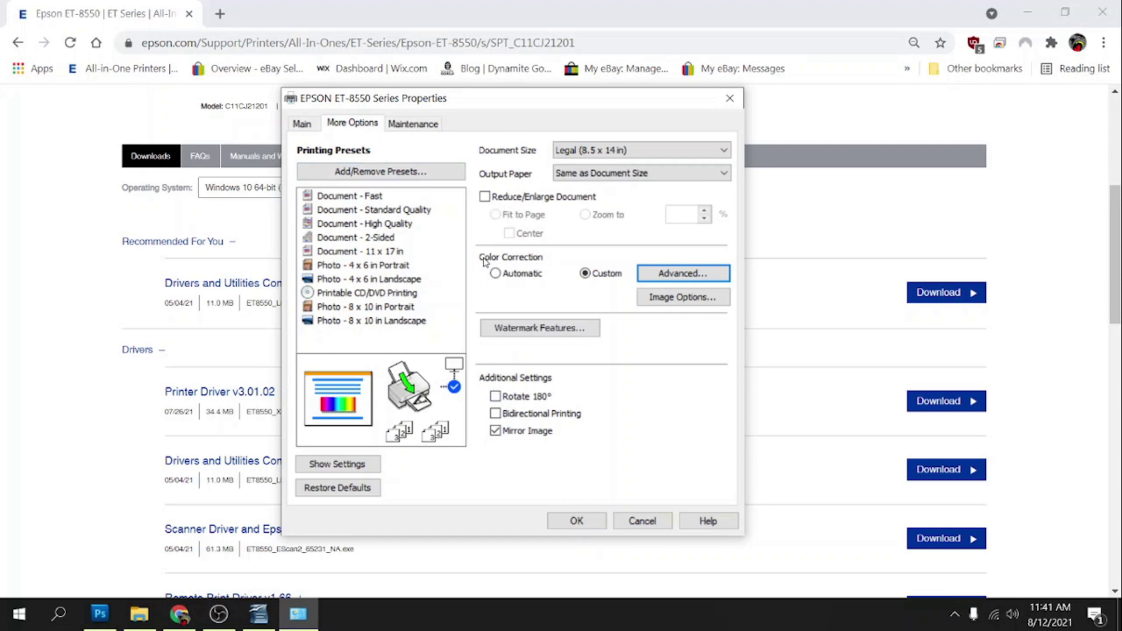
Step: Start a new printing preset named "Asub 120G Legal Epson Vivid" and choose an icon for it
{"action": "left_click", "coordinate": [411, 173]}
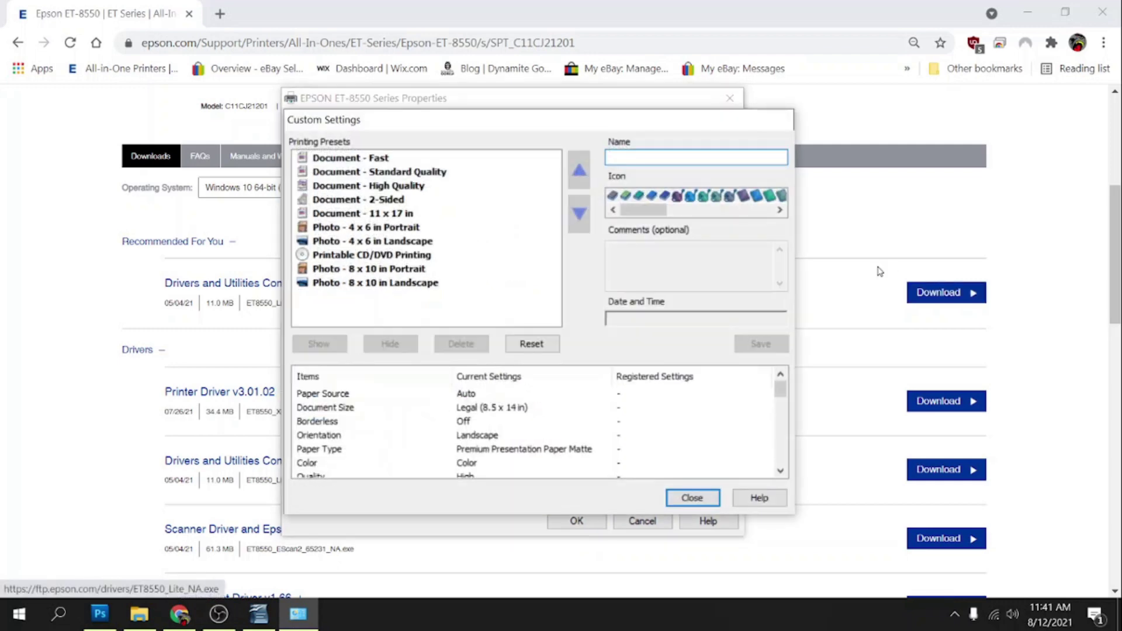
{"action": "type", "text": "Asub 120G Legal Epson Vivid"}
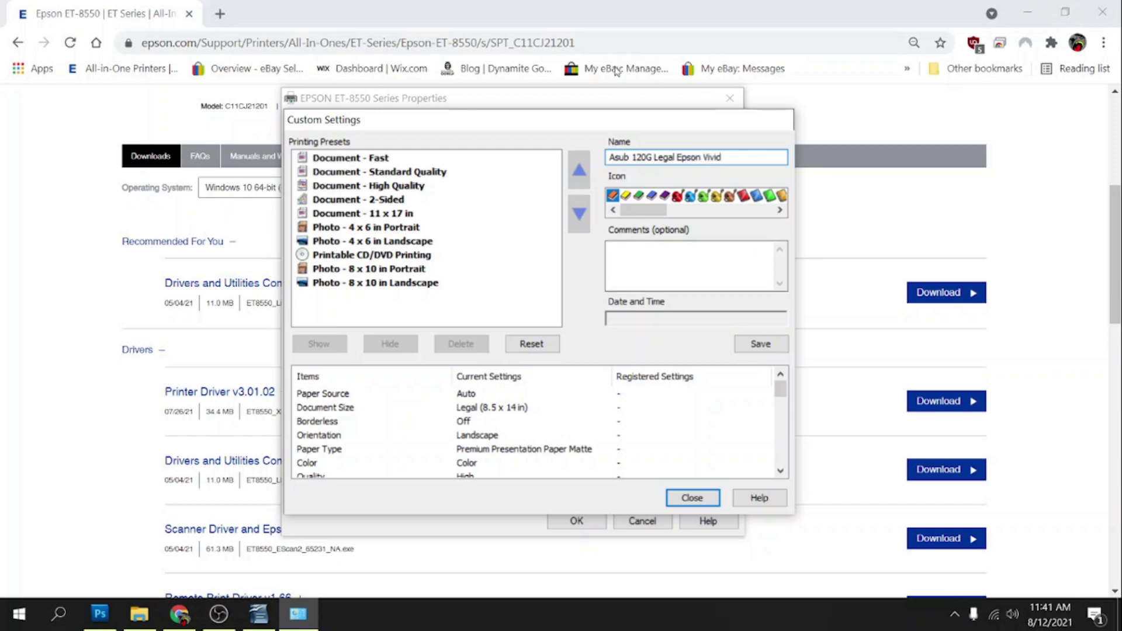
{"action": "left_click_drag", "start_coordinate": [638, 213], "coordinate": [685, 213]}
{"action": "left_click", "coordinate": [706, 195]}
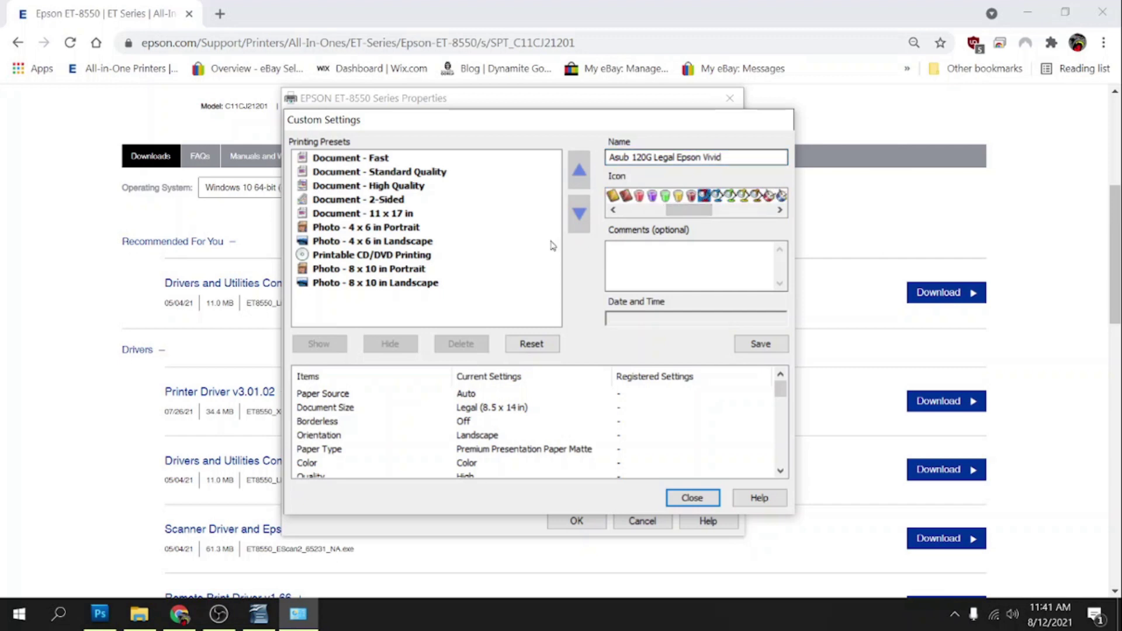
Step: Add the comment lines "Mag -20", "Yellow -15" and "Cyan 2" to the preset, then save it and close the custom settings
{"action": "left_click", "coordinate": [700, 257]}
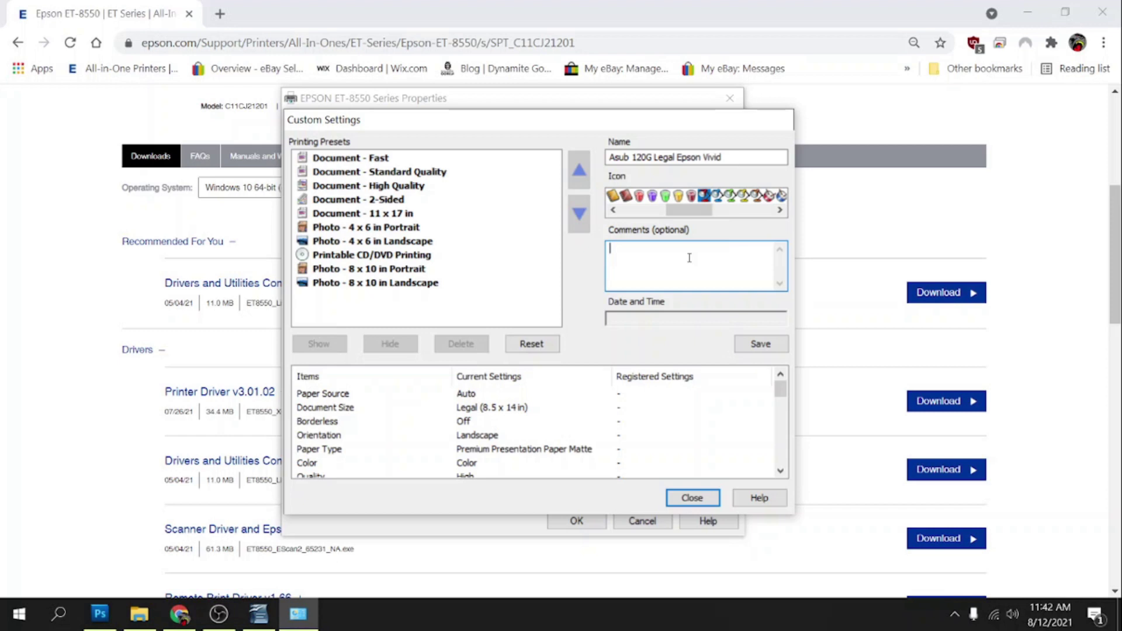
{"action": "type", "text": "Mag -20"}
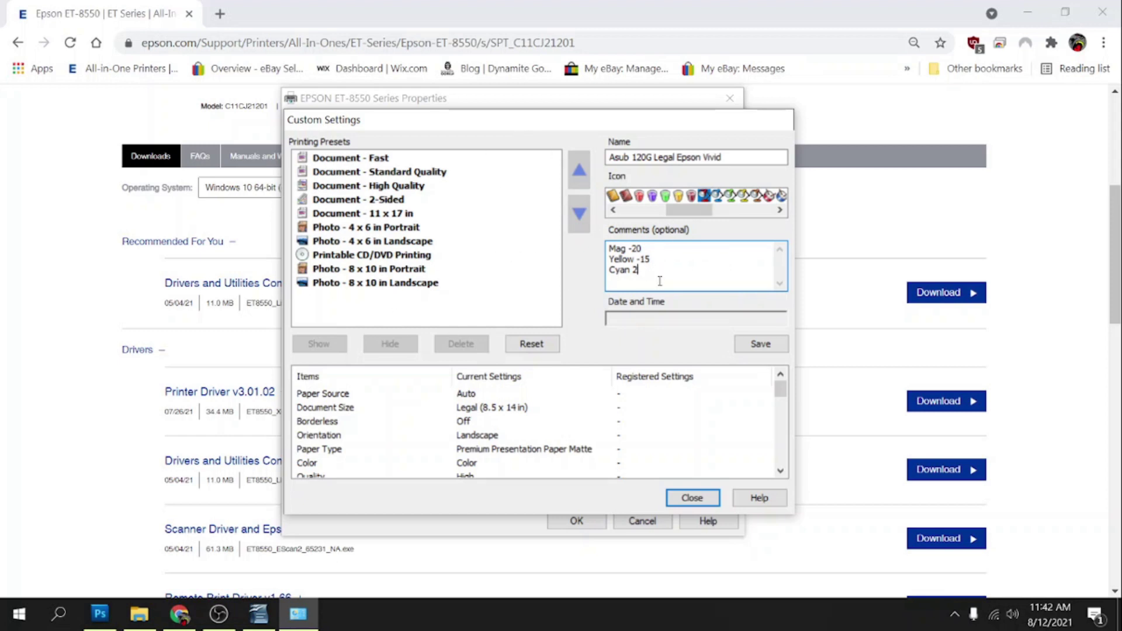
{"action": "left_click", "coordinate": [761, 345]}
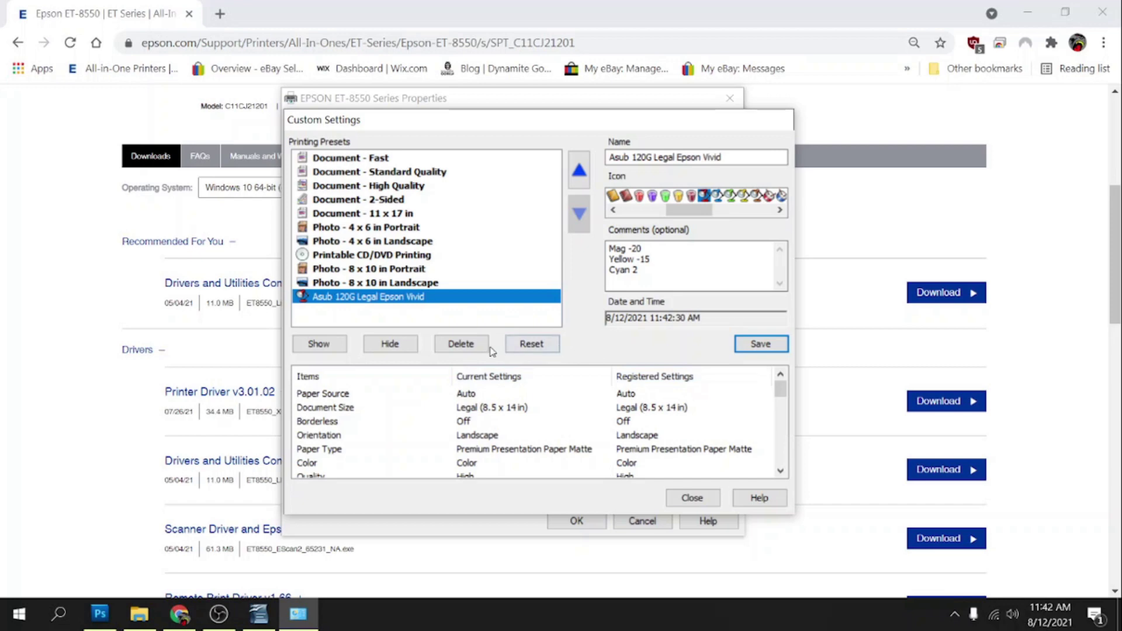
{"action": "left_click", "coordinate": [685, 498]}
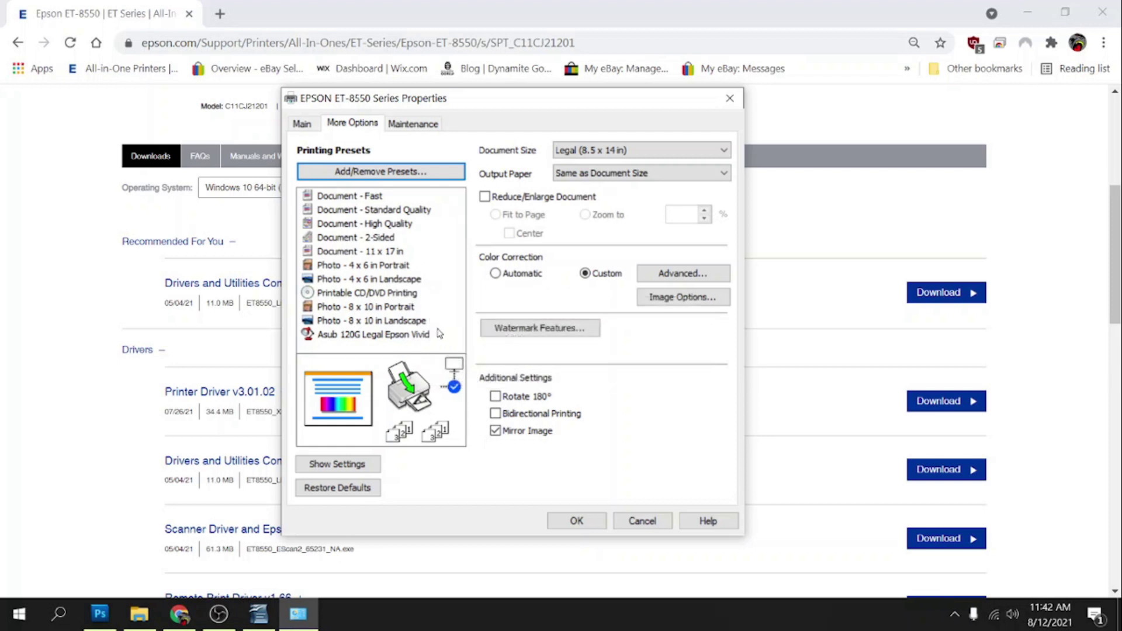
Step: Load the Asub 120G Legal Epson Vivid preset and change its color option to Black and White Photo
{"action": "left_click", "coordinate": [352, 337]}
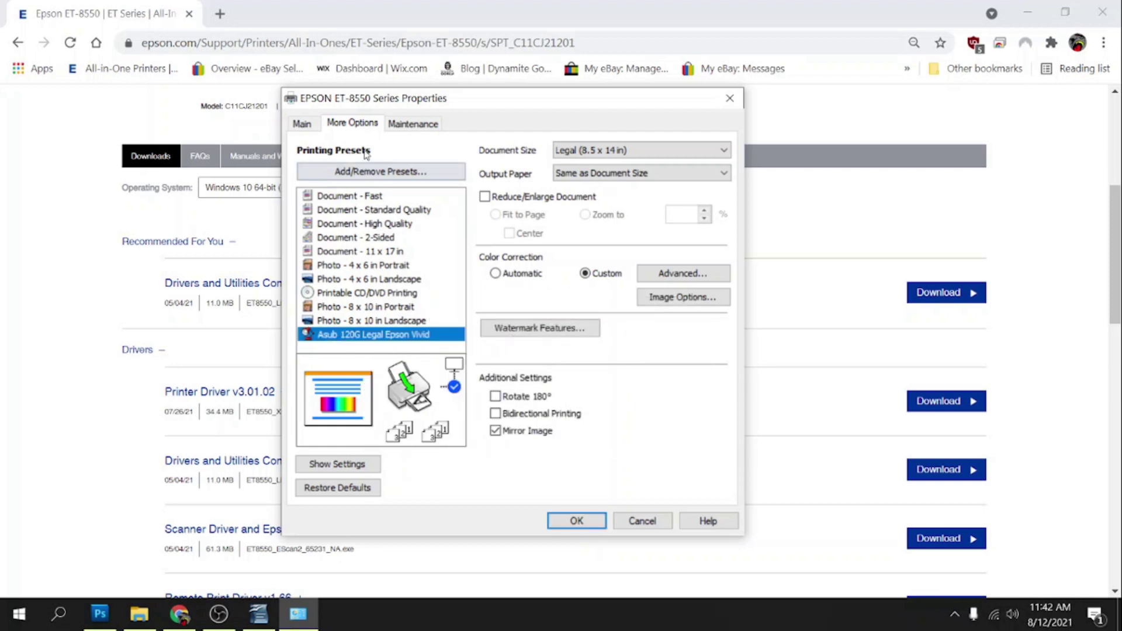
{"action": "left_click", "coordinate": [302, 124]}
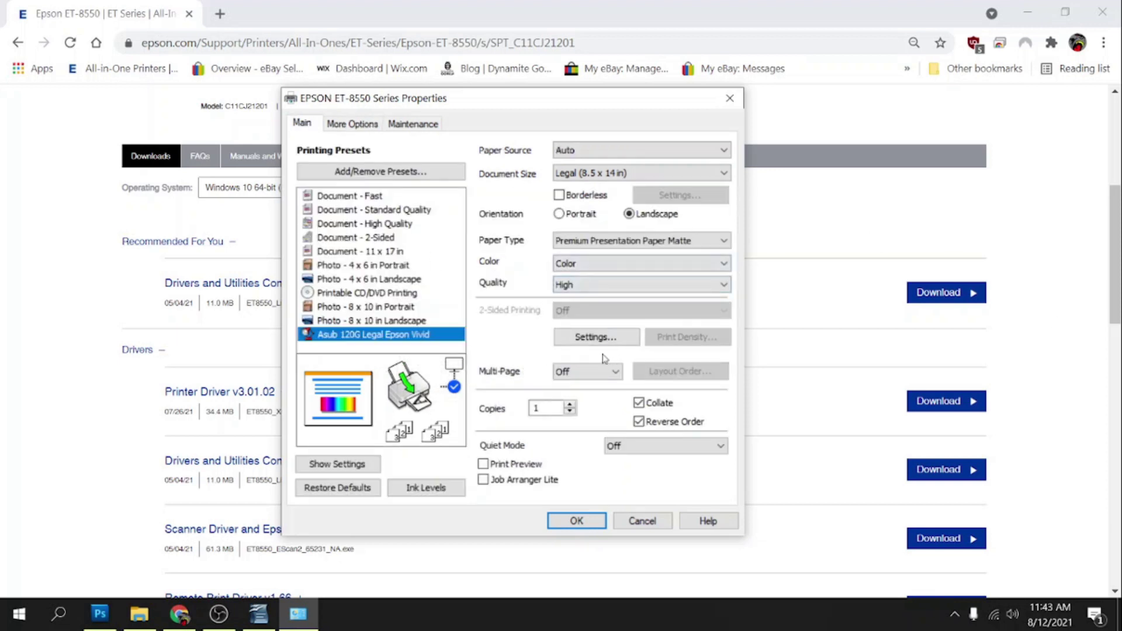
{"action": "left_click", "coordinate": [600, 268]}
{"action": "left_click", "coordinate": [597, 301]}
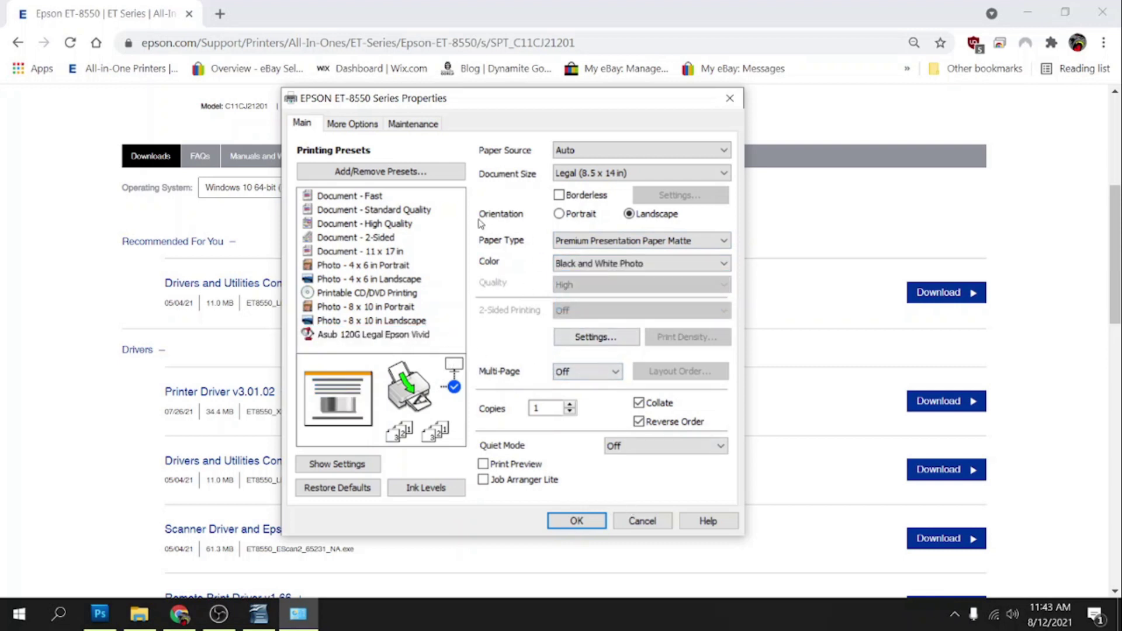
Step: Save the current settings as a new printing preset named "Asub 120G Legal B/W" with its own icon
{"action": "left_click", "coordinate": [350, 180]}
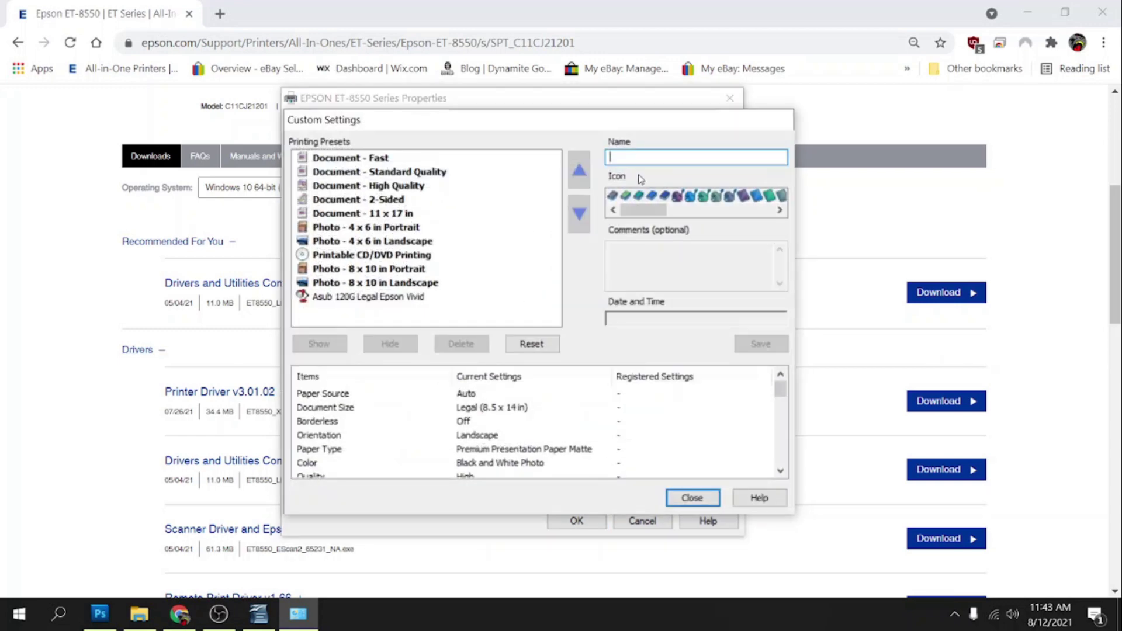
{"action": "type", "text": "Asub 120G lega"}
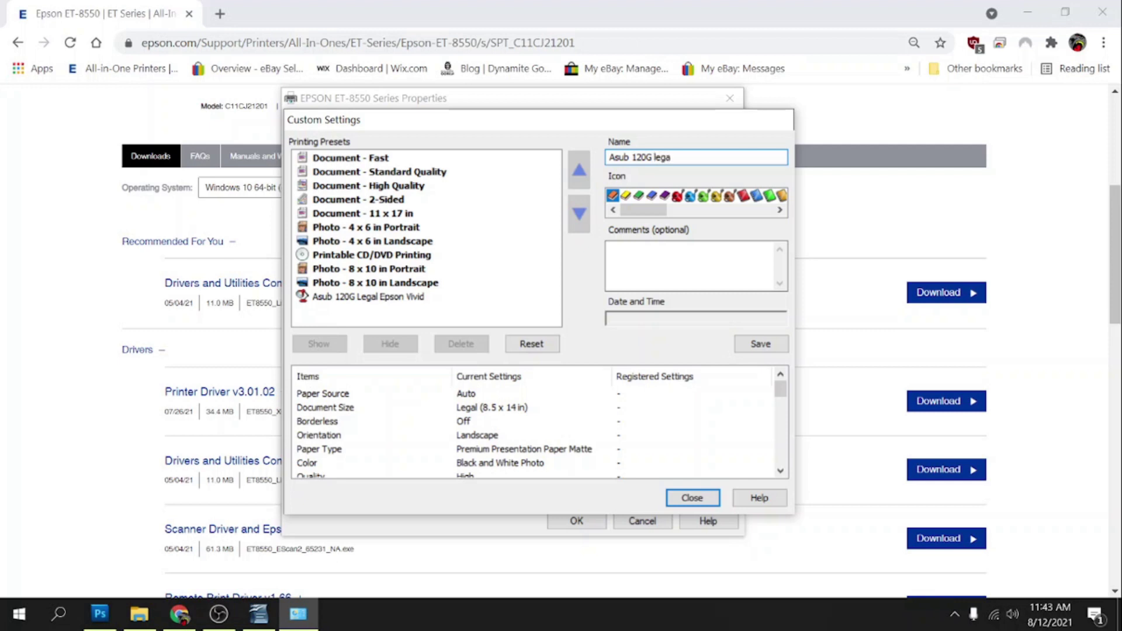
{"action": "key", "text": "BackSpace"}
{"action": "key", "text": "BackSpace"}
{"action": "key", "text": "BackSpace"}
{"action": "type", "text": "W"}
{"action": "left_click_drag", "start_coordinate": [649, 209], "coordinate": [765, 217]}
{"action": "left_click", "coordinate": [718, 195]}
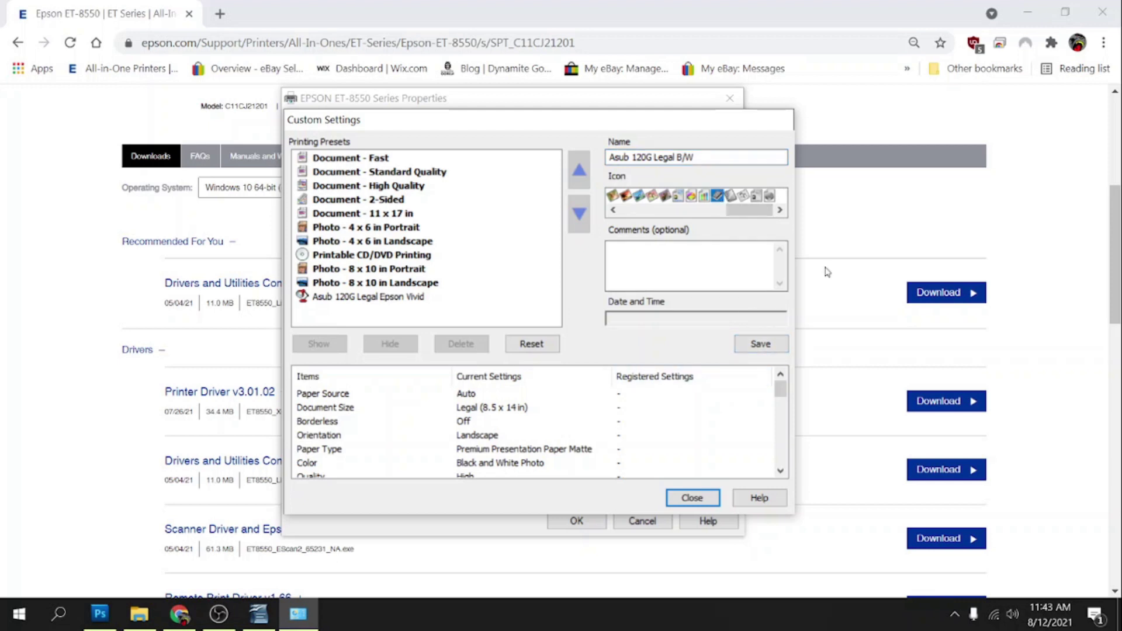
{"action": "left_click", "coordinate": [767, 347]}
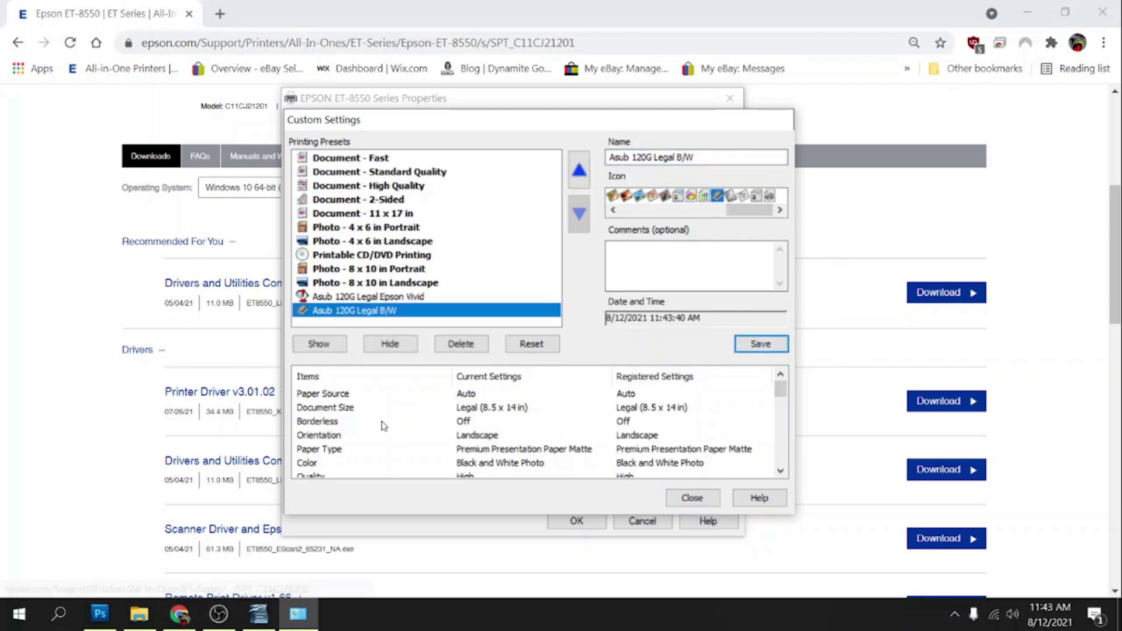
Step: Close the custom settings, load the Asub 120G Legal B/W preset and confirm the printer properties
{"action": "left_click", "coordinate": [690, 498]}
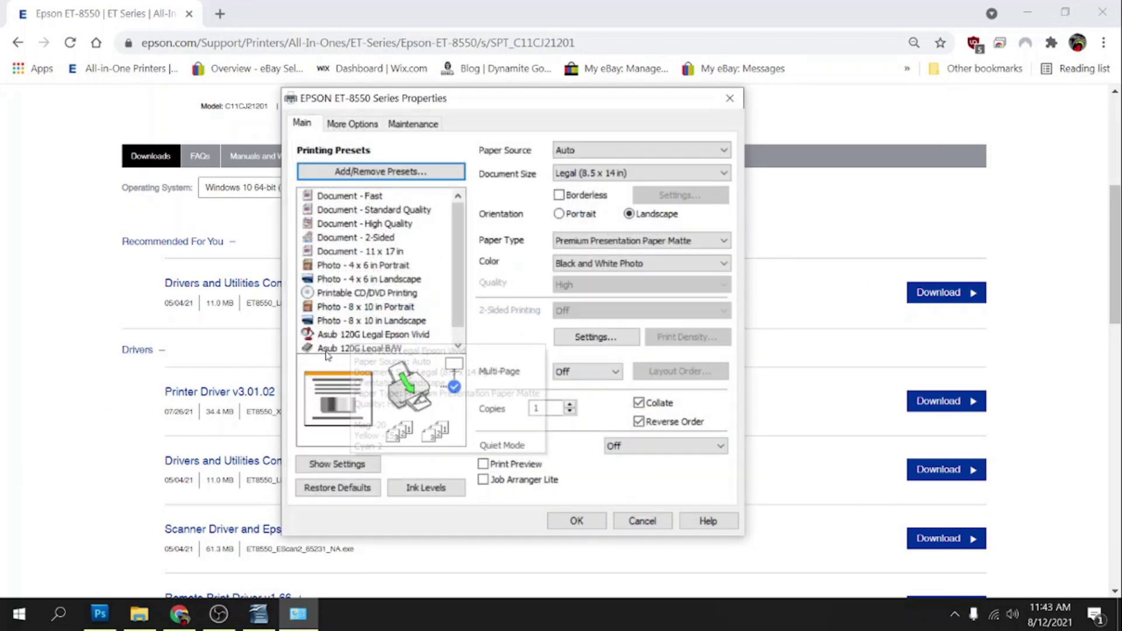
{"action": "left_click", "coordinate": [353, 349]}
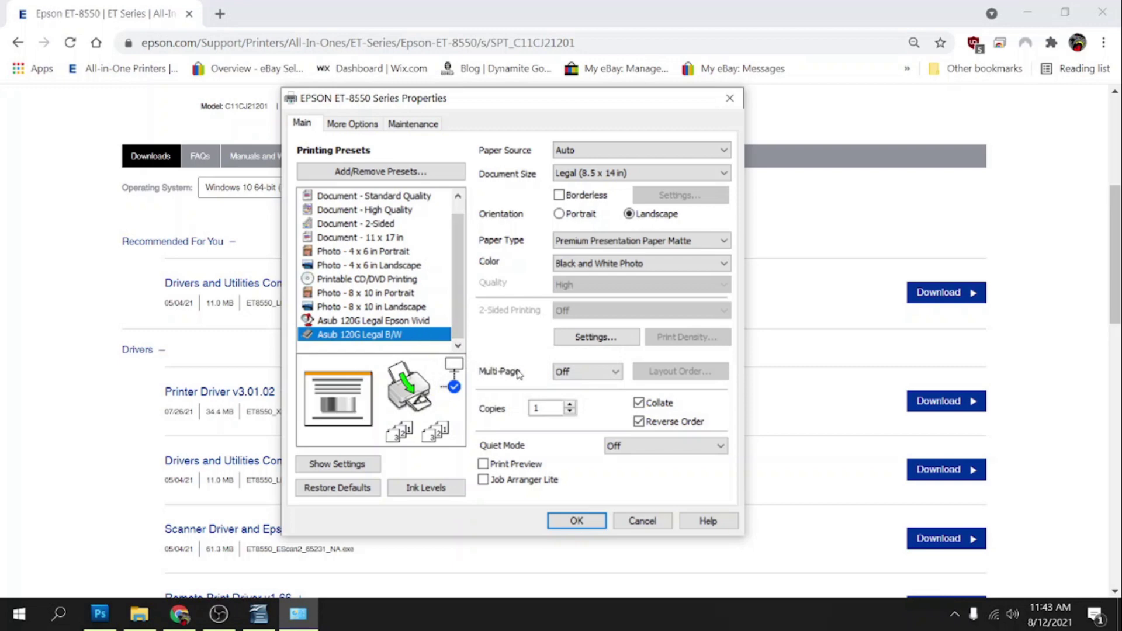
{"action": "left_click", "coordinate": [575, 522]}
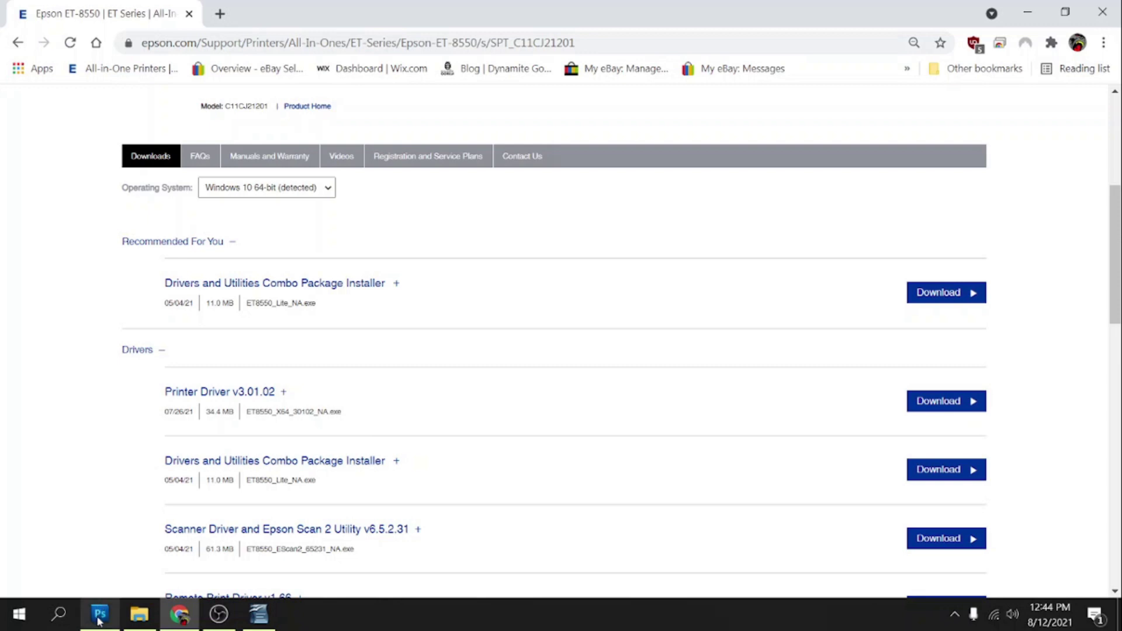
Step: Switch to Photoshop and open the print setup for purge legal.psd with EPSON ET-8550 Series as the printer
{"action": "mouse_move", "coordinate": [99, 619]}
{"action": "left_click", "coordinate": [168, 547]}
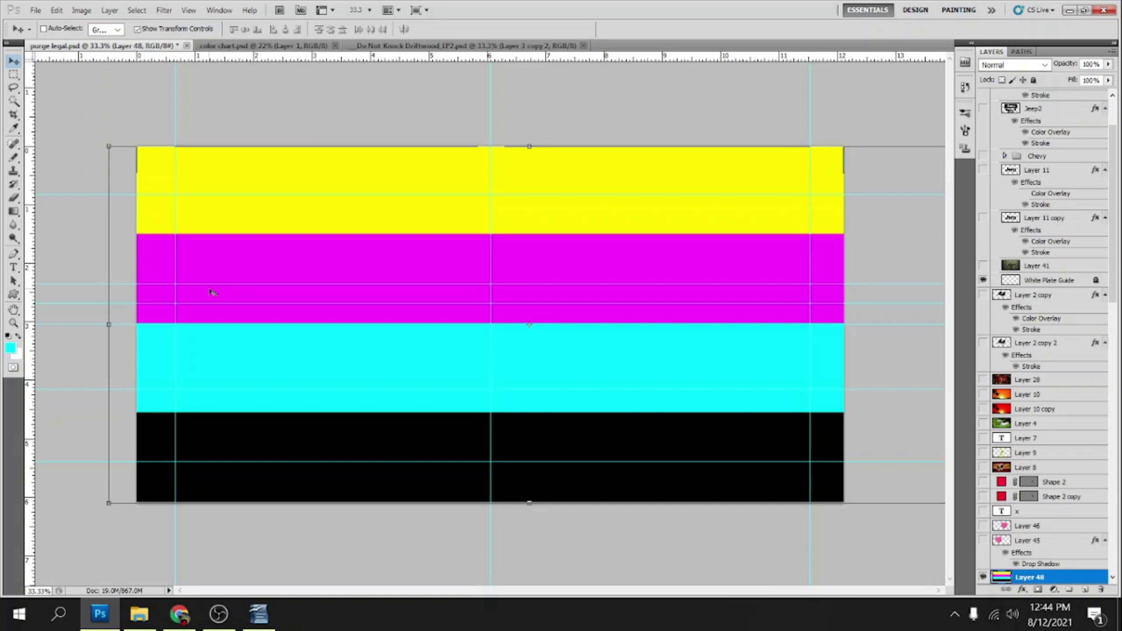
{"action": "key", "text": "ctrl+p"}
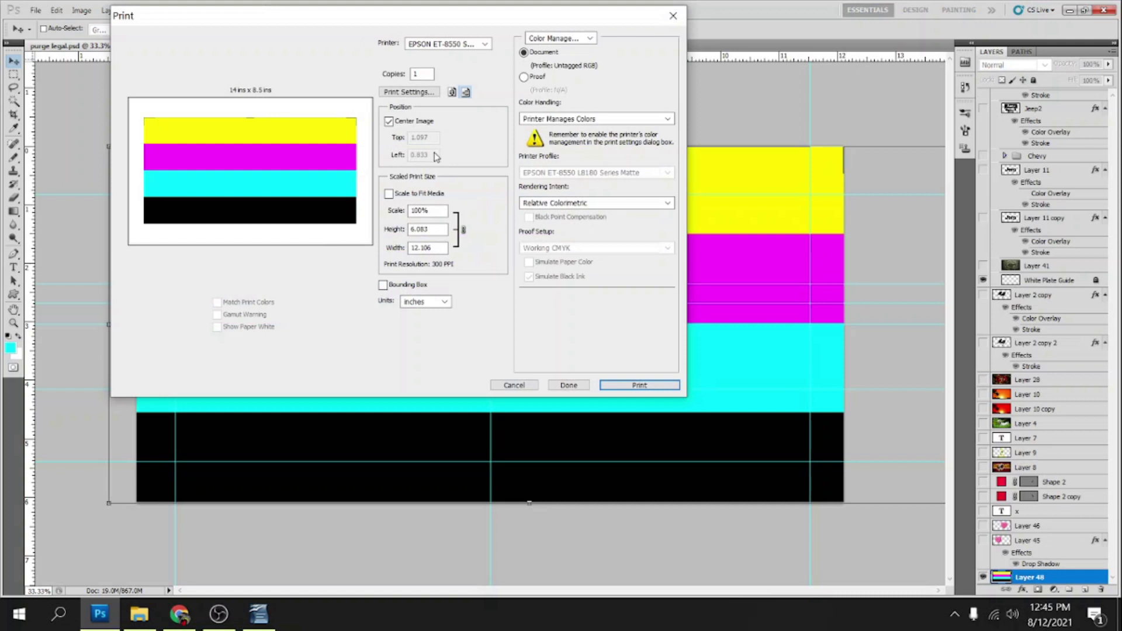
{"action": "left_click", "coordinate": [468, 44]}
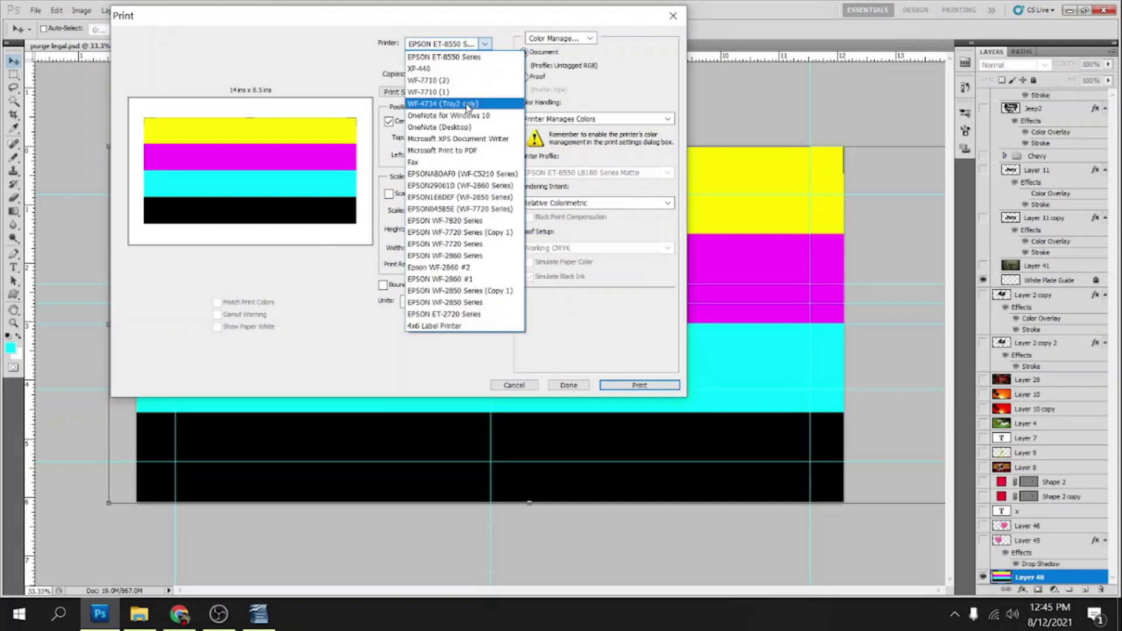
{"action": "left_click", "coordinate": [462, 56]}
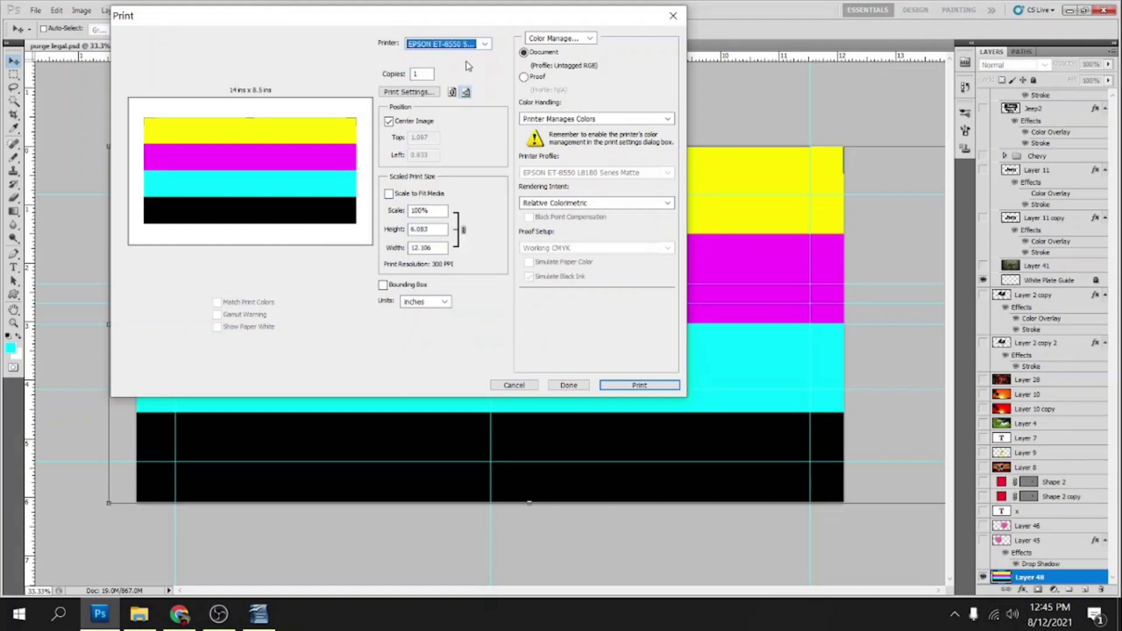
Step: Load the Asub 120G Legal Epson Vivid preset in the print settings of the purge page and confirm it
{"action": "left_click", "coordinate": [411, 94]}
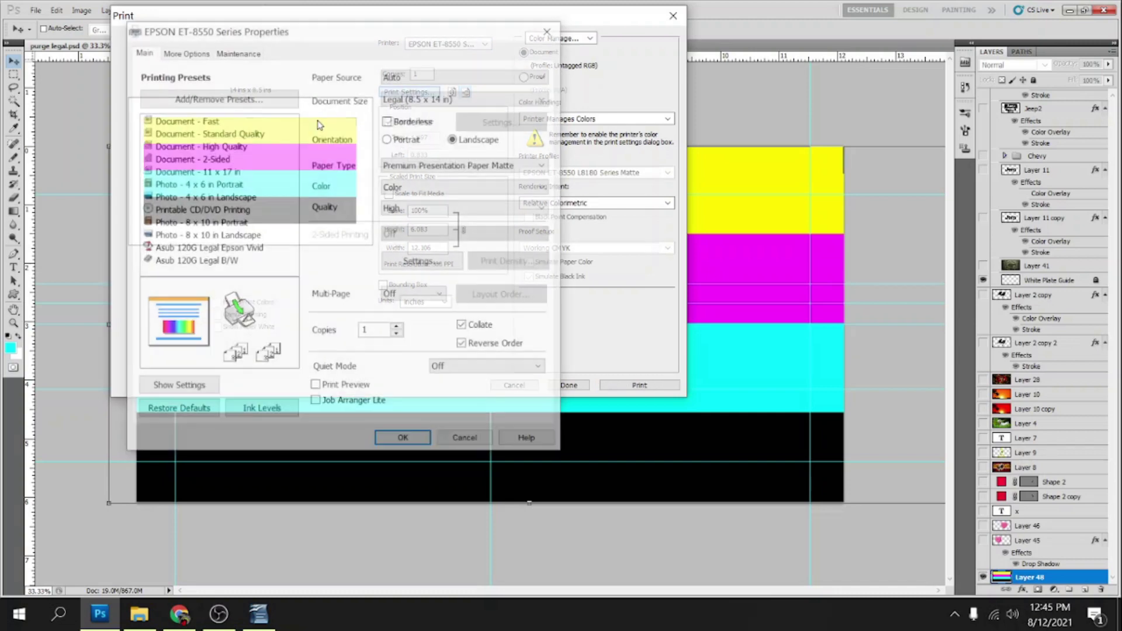
{"action": "left_click", "coordinate": [168, 250]}
{"action": "mouse_move", "coordinate": [205, 251]}
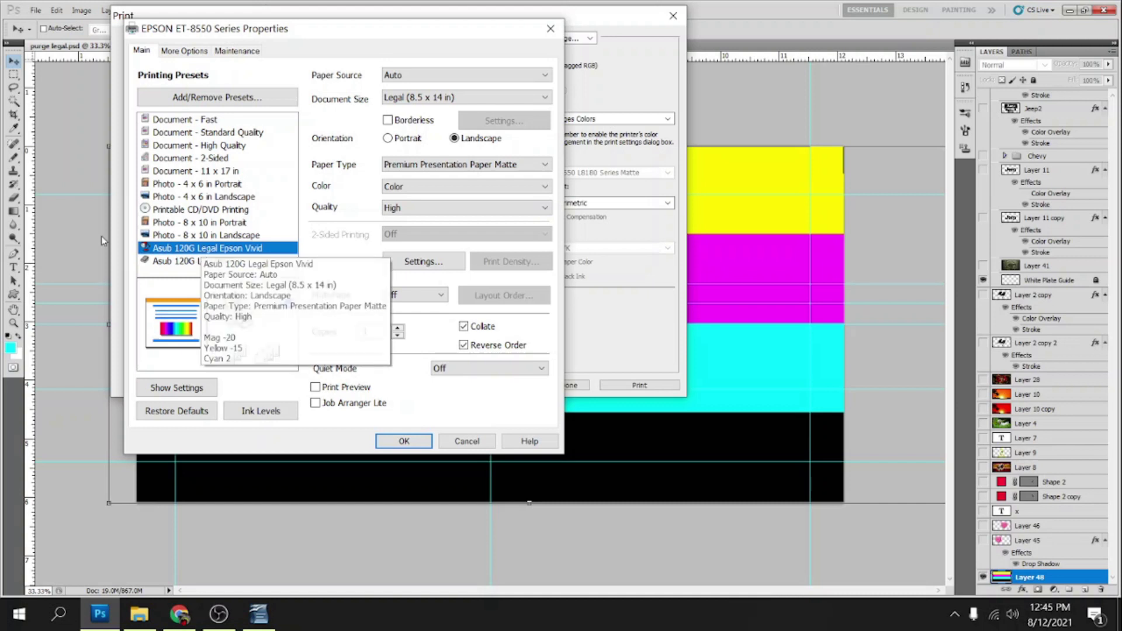
{"action": "left_click", "coordinate": [422, 443]}
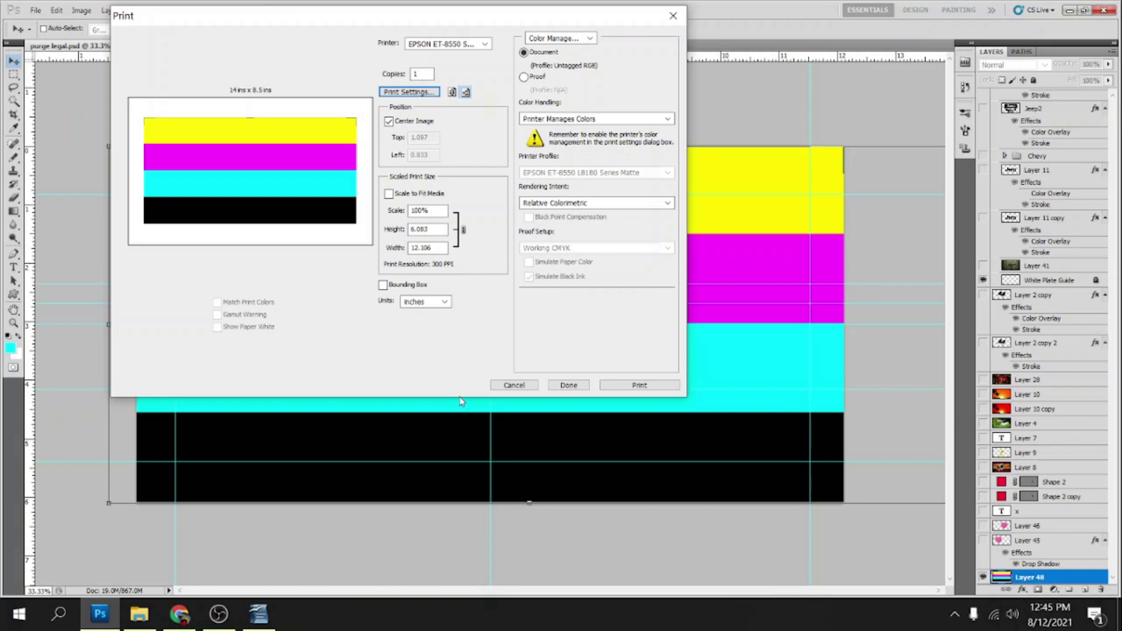
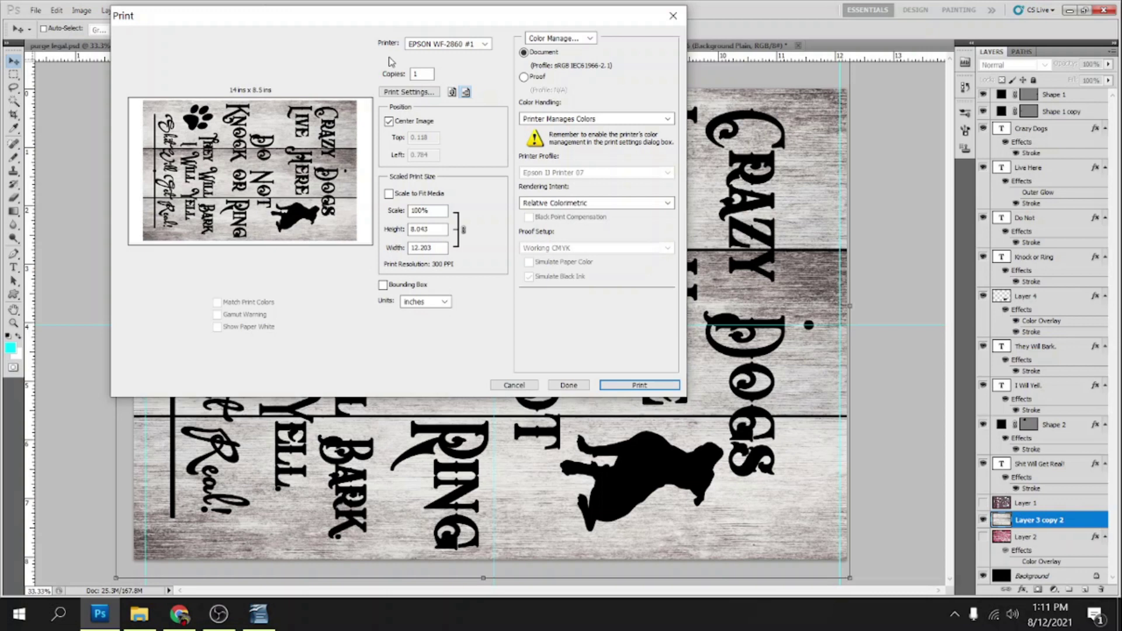
Step: Print the Do Not Knock Driftwood design on the EPSON ET-8550 Series with the Asub 120G Legal B/W preset
{"action": "left_click", "coordinate": [444, 44]}
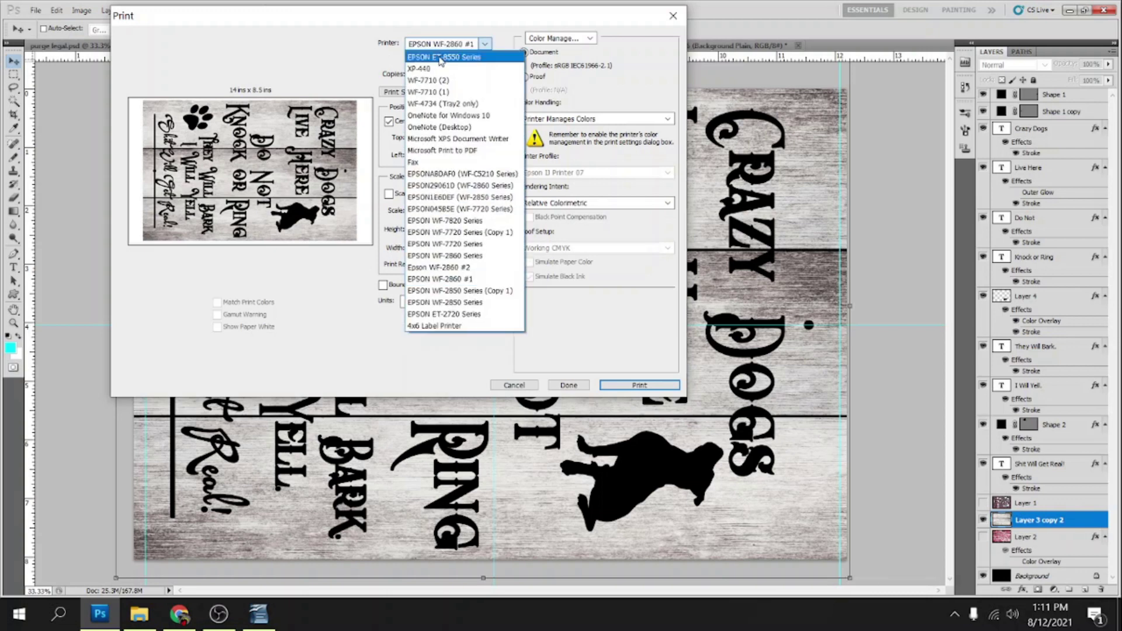
{"action": "left_click", "coordinate": [440, 57]}
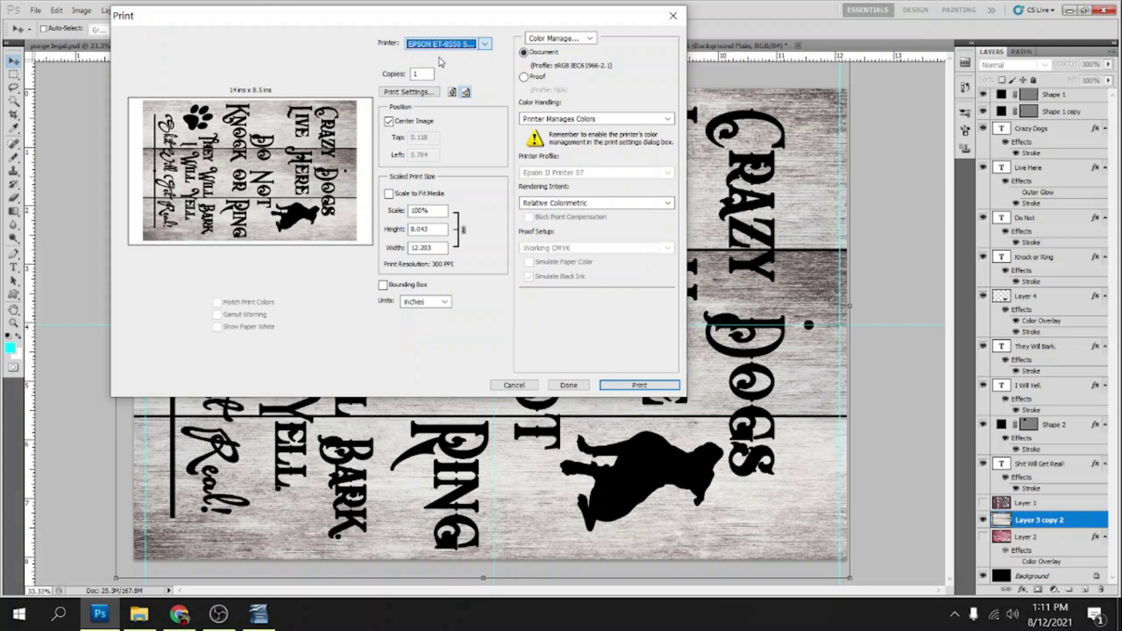
{"action": "left_click", "coordinate": [395, 94]}
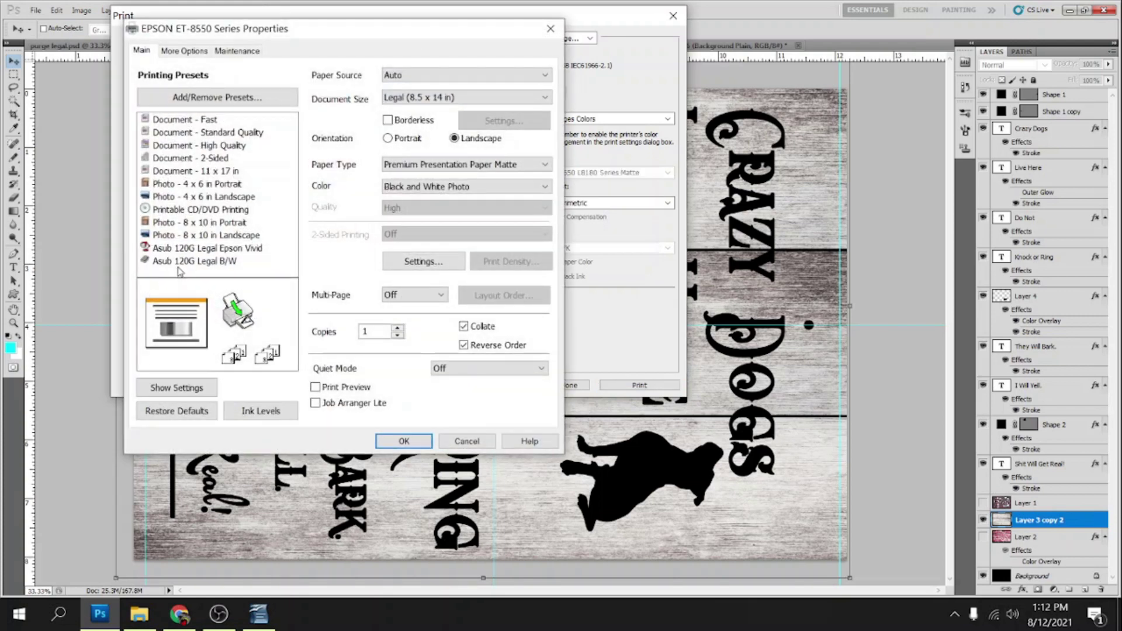
{"action": "left_click", "coordinate": [155, 263]}
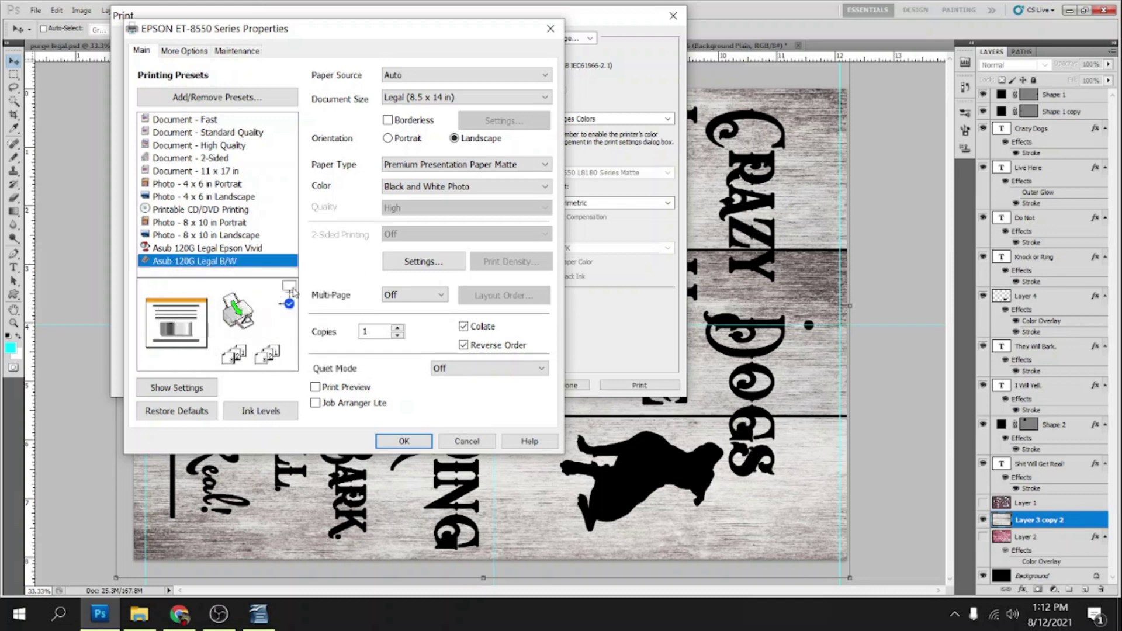
{"action": "left_click", "coordinate": [426, 442]}
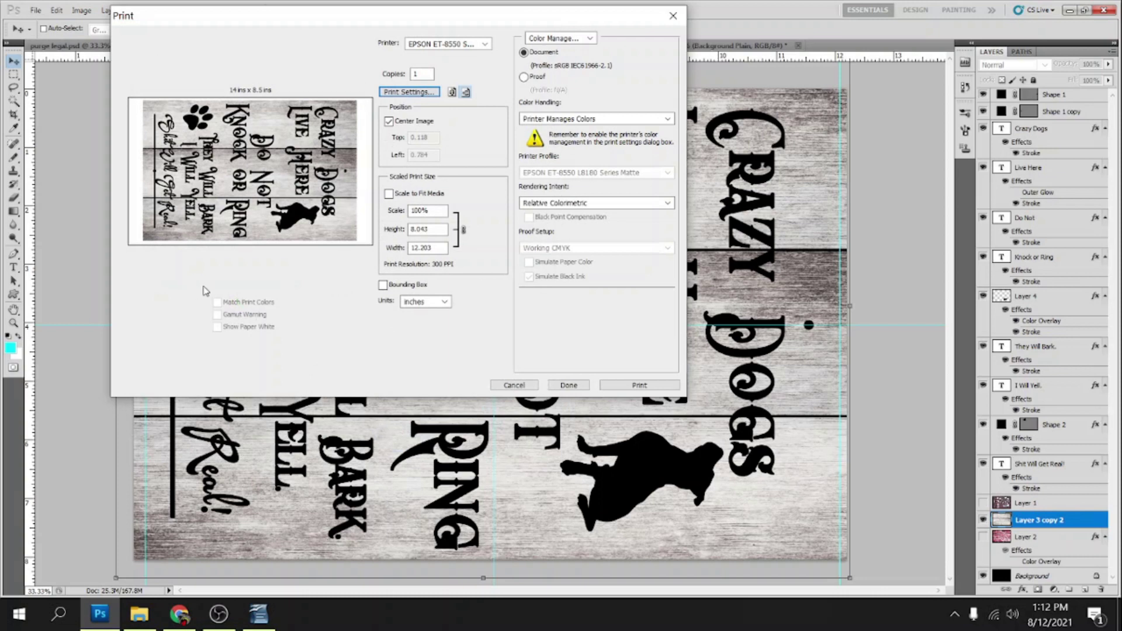
{"action": "left_click", "coordinate": [639, 386]}
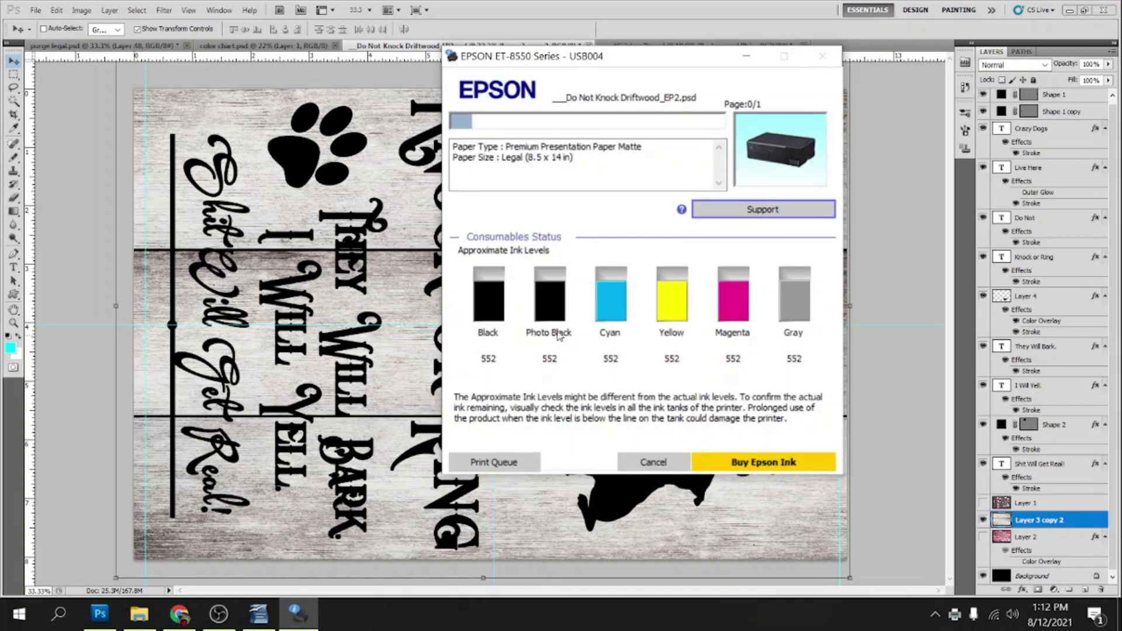
Step: Cancel the running print job and send the driftwood design to print again with the Asub 120G Legal B/W preset
{"action": "left_click", "coordinate": [675, 465]}
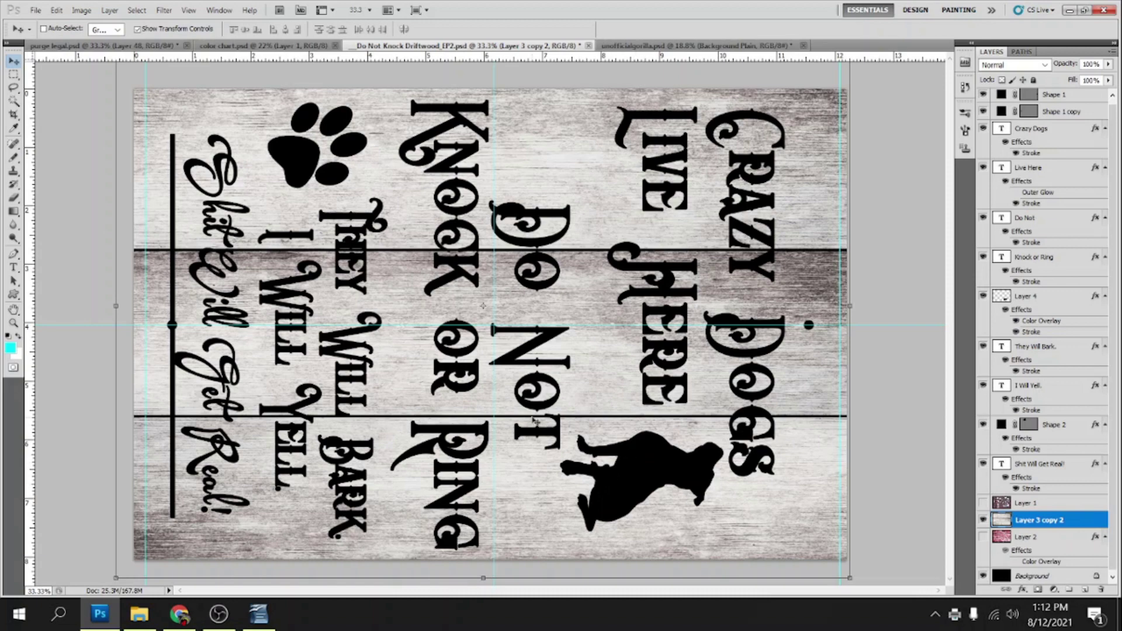
{"action": "key", "text": "ctrl+p"}
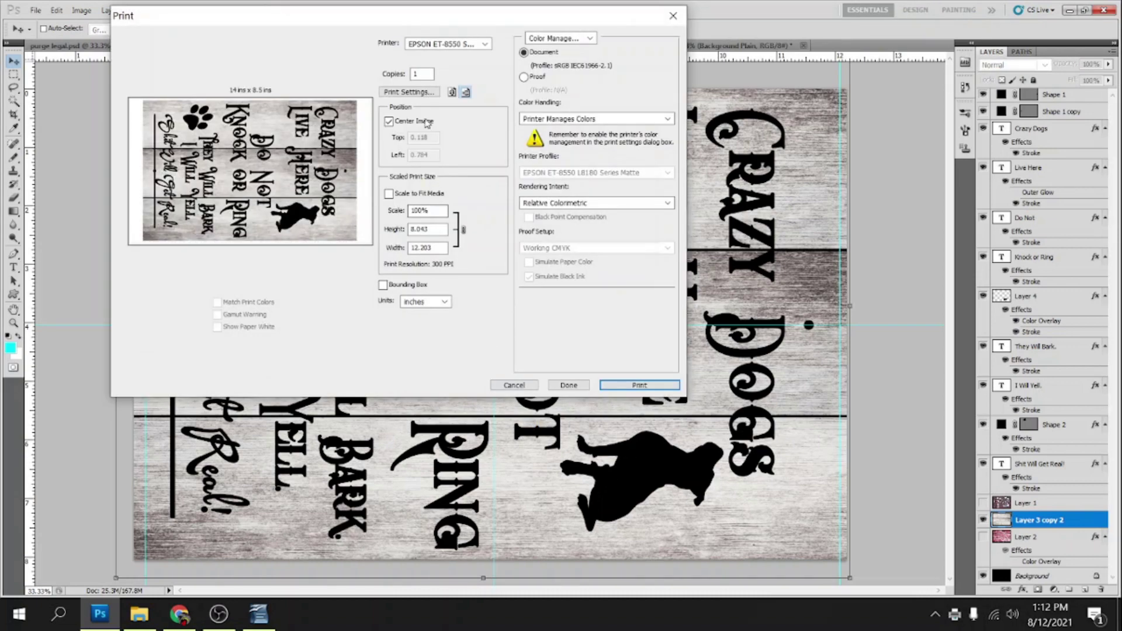
{"action": "left_click", "coordinate": [412, 93]}
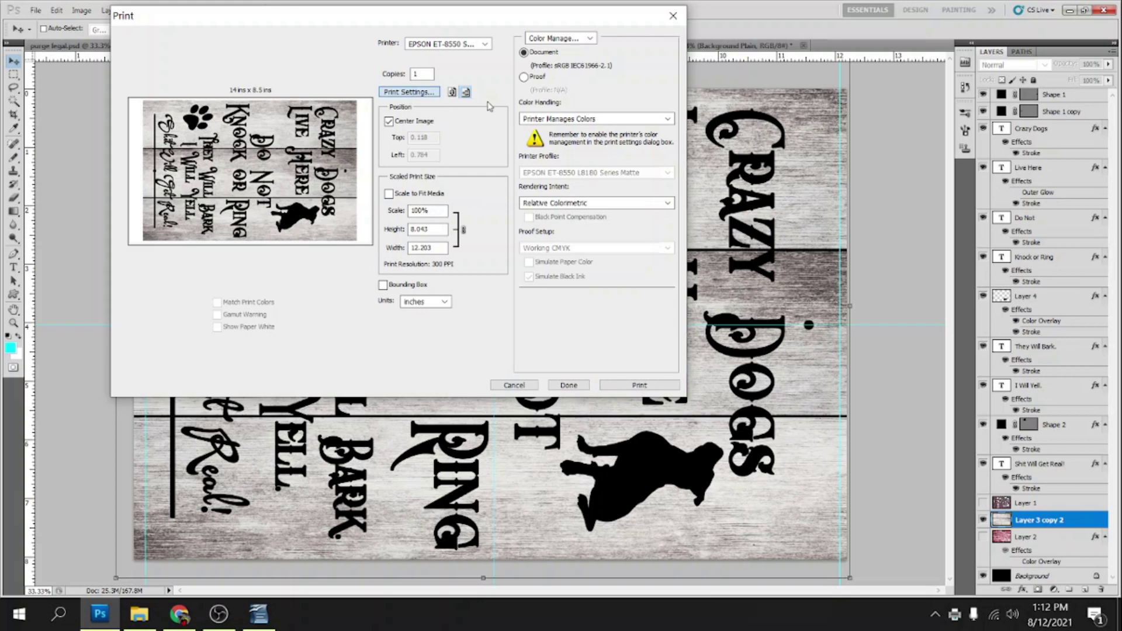
{"action": "left_click", "coordinate": [210, 262]}
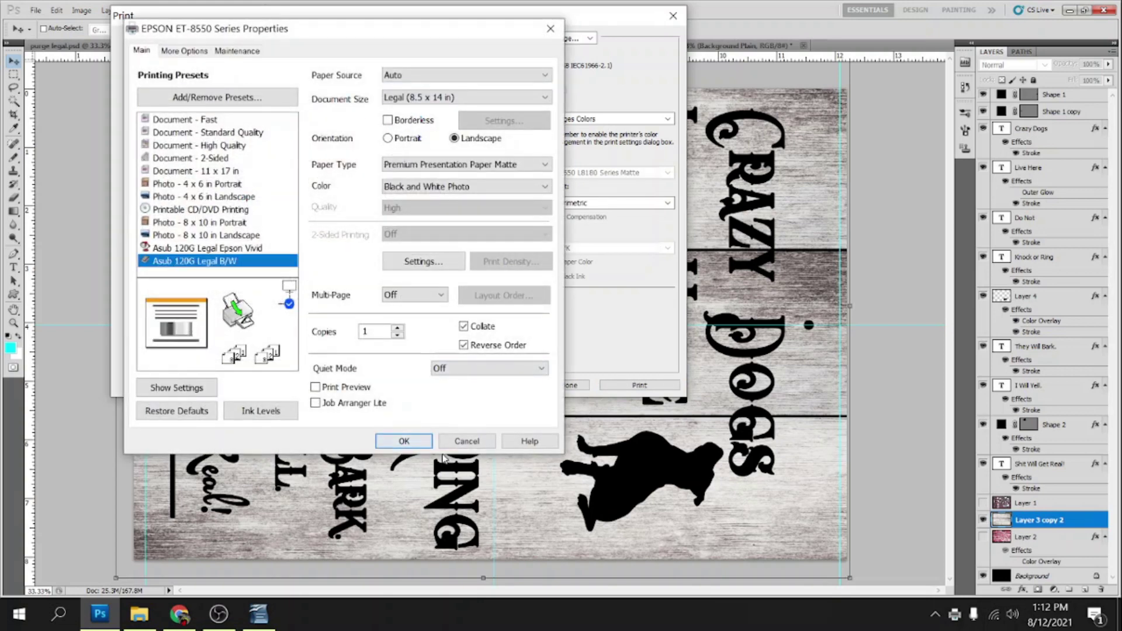
{"action": "left_click", "coordinate": [404, 442]}
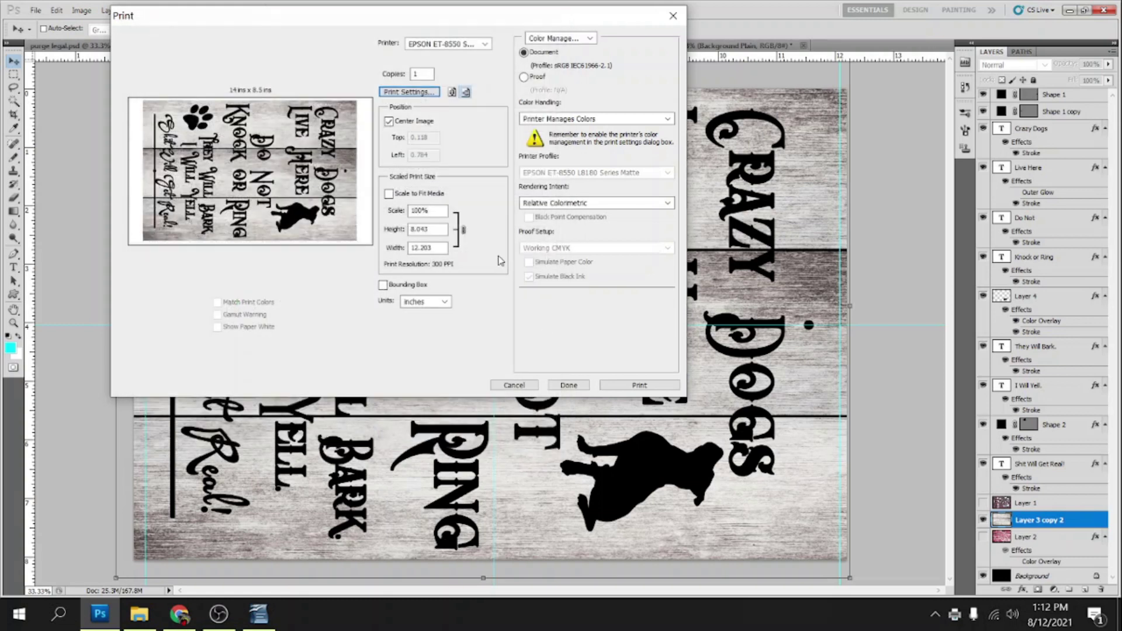
{"action": "left_click", "coordinate": [639, 384]}
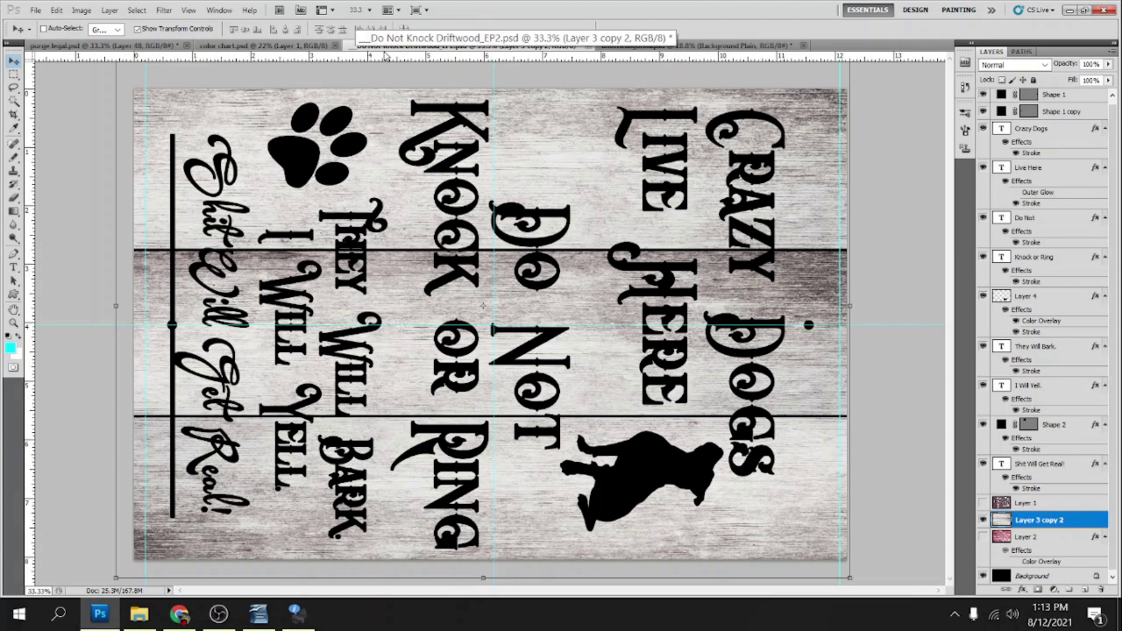
Step: Bring up color chart.psd and open its print setup with EPSON ET-8550 Series as the printer
{"action": "left_click", "coordinate": [274, 49]}
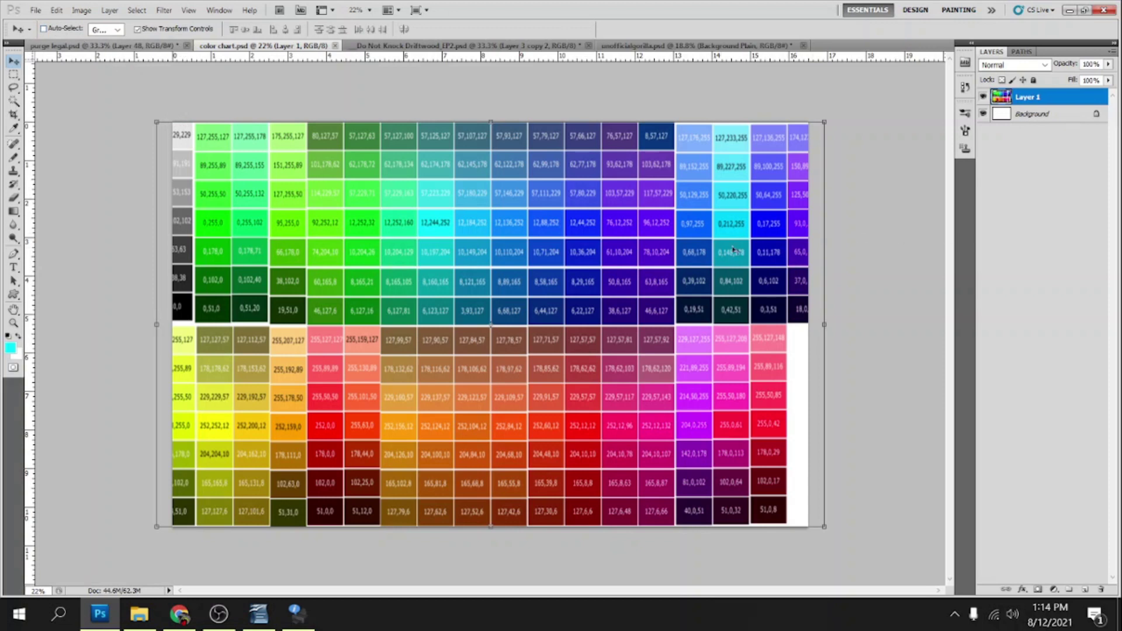
{"action": "left_click", "coordinate": [36, 10]}
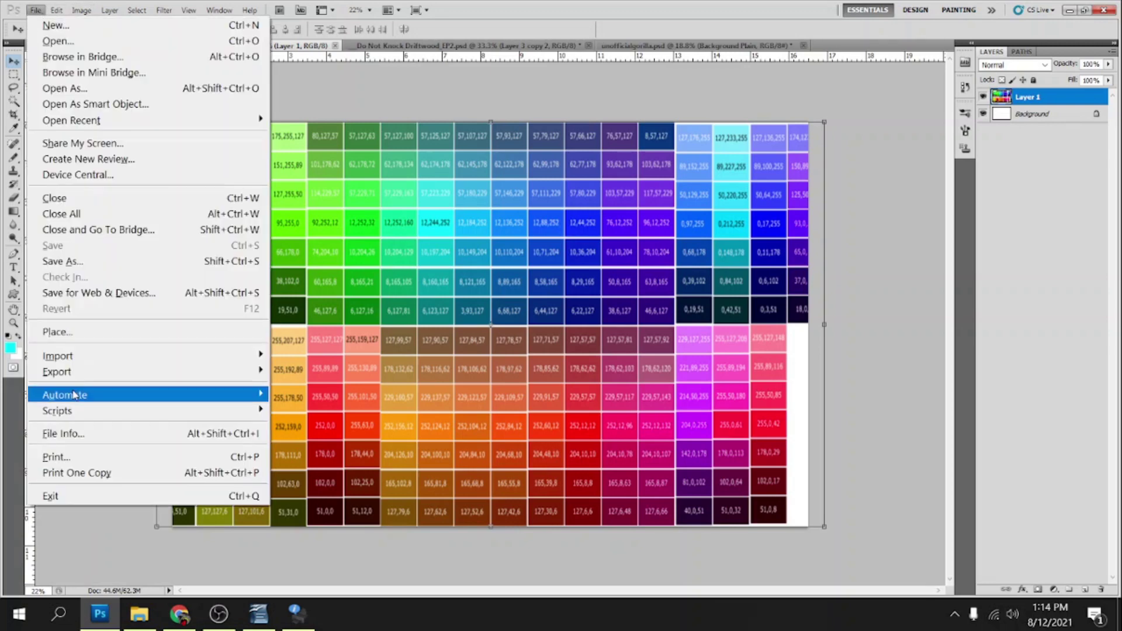
{"action": "left_click", "coordinate": [56, 456]}
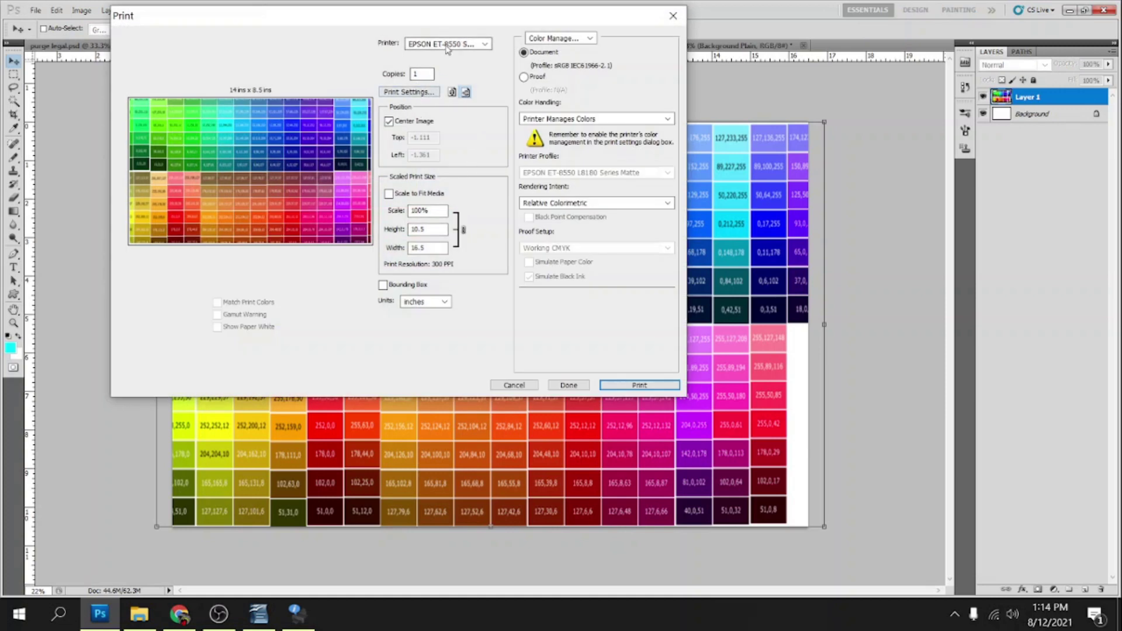
{"action": "left_click", "coordinate": [447, 46]}
{"action": "left_click", "coordinate": [442, 57]}
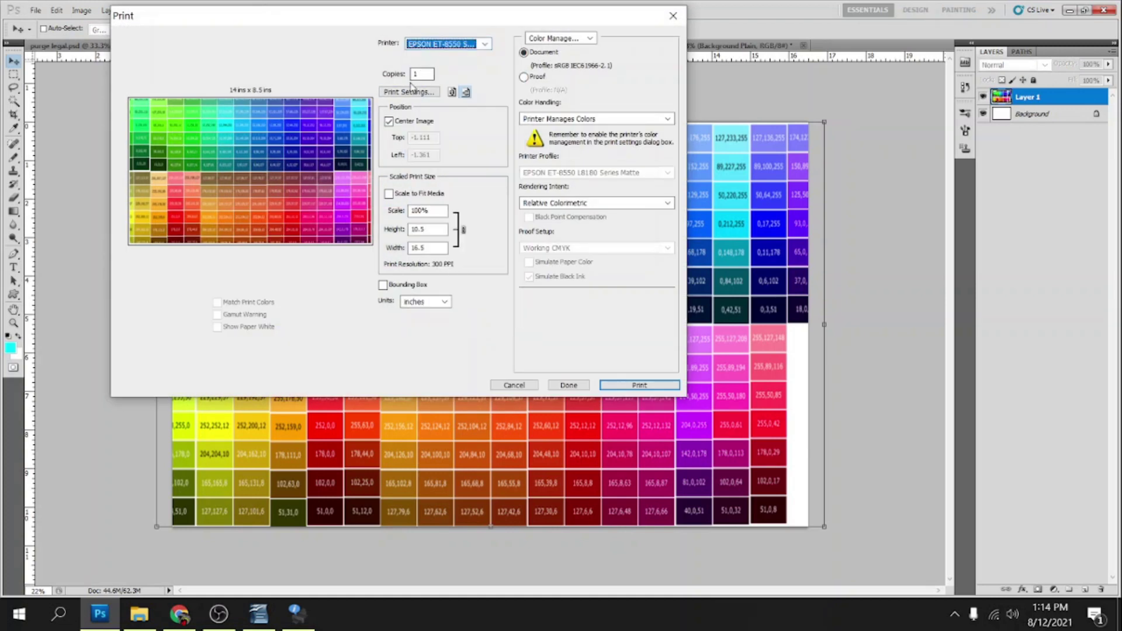
Step: Set the document size to 11 x 17 in in the color chart's printer settings
{"action": "left_click", "coordinate": [399, 97]}
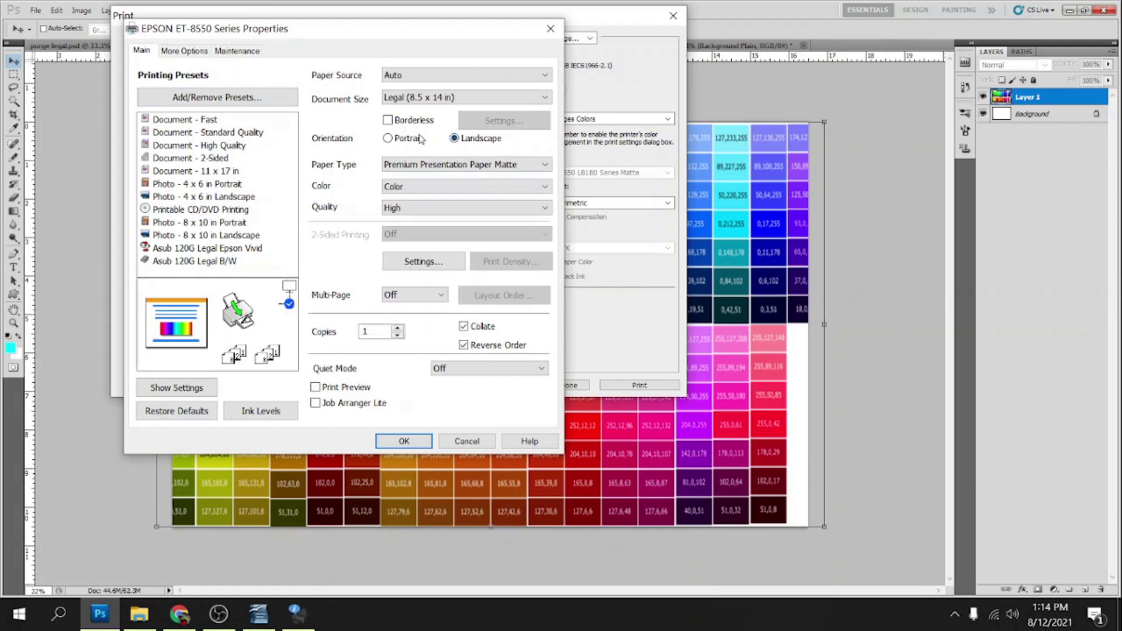
{"action": "left_click", "coordinate": [546, 101]}
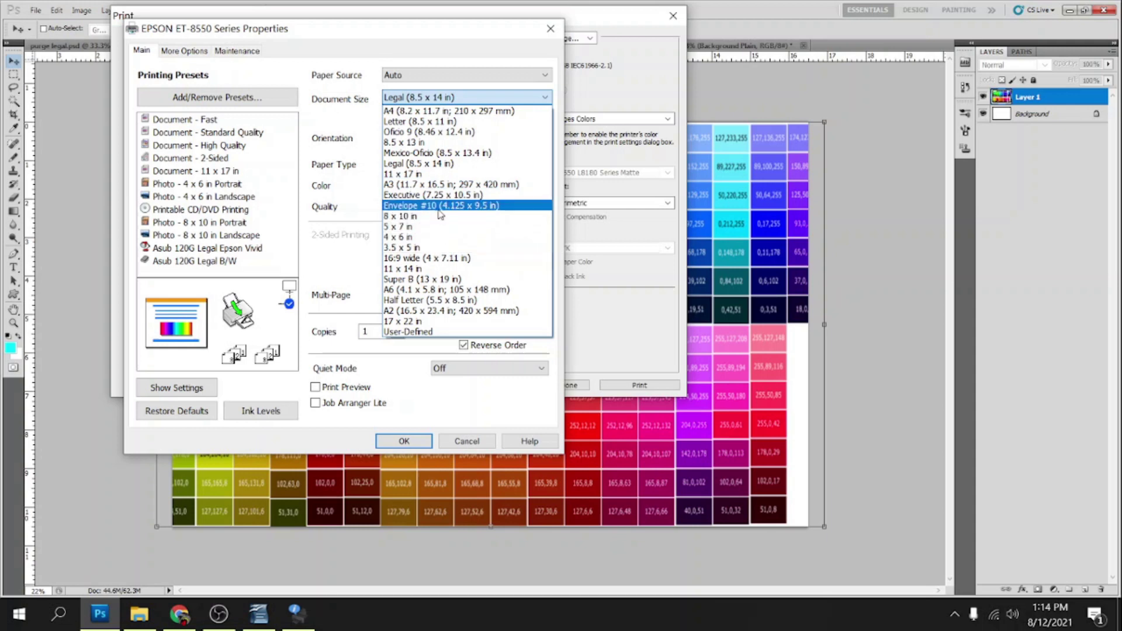
{"action": "left_click", "coordinate": [417, 177]}
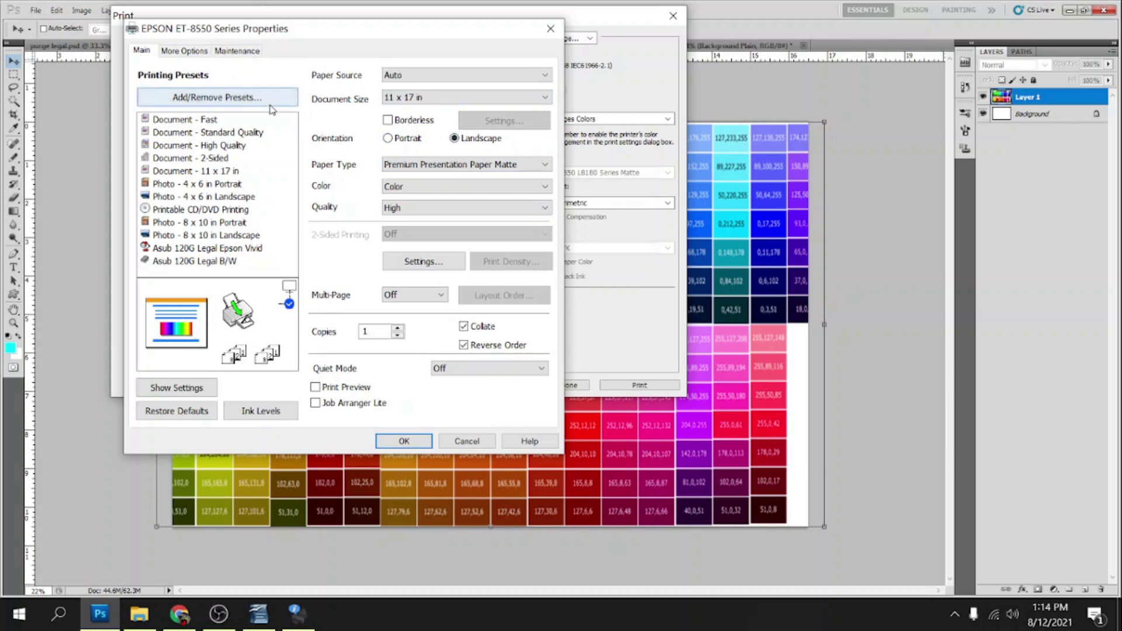
Step: Start a new printing preset named "Asub 120G 11x17 Epson Vivid" and choose an icon for it
{"action": "left_click", "coordinate": [245, 102]}
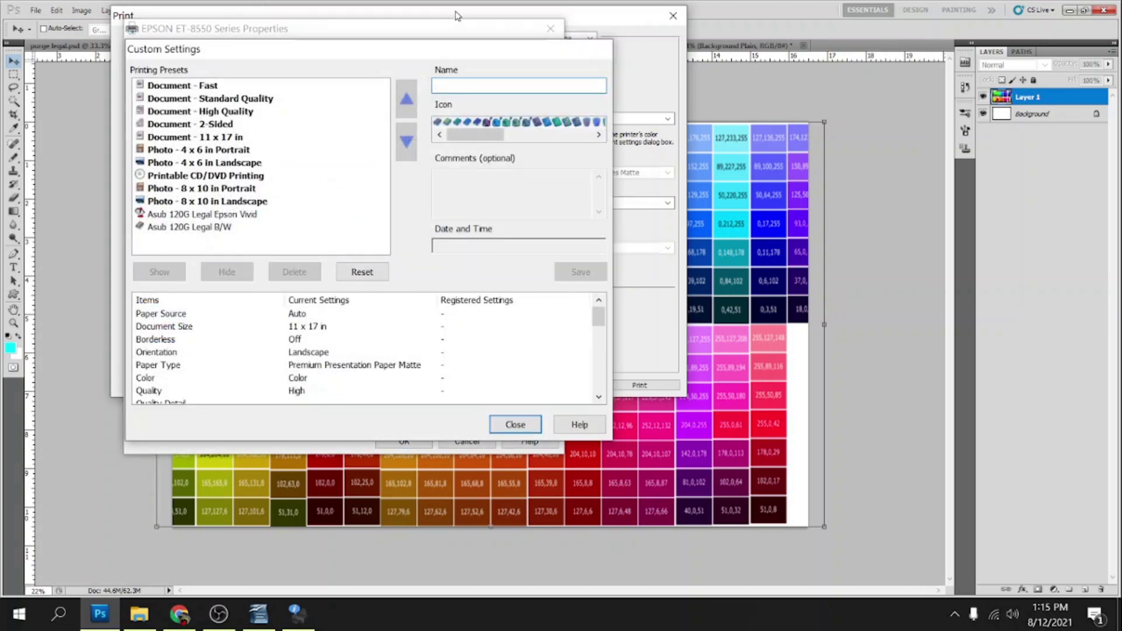
{"action": "type", "text": "A"}
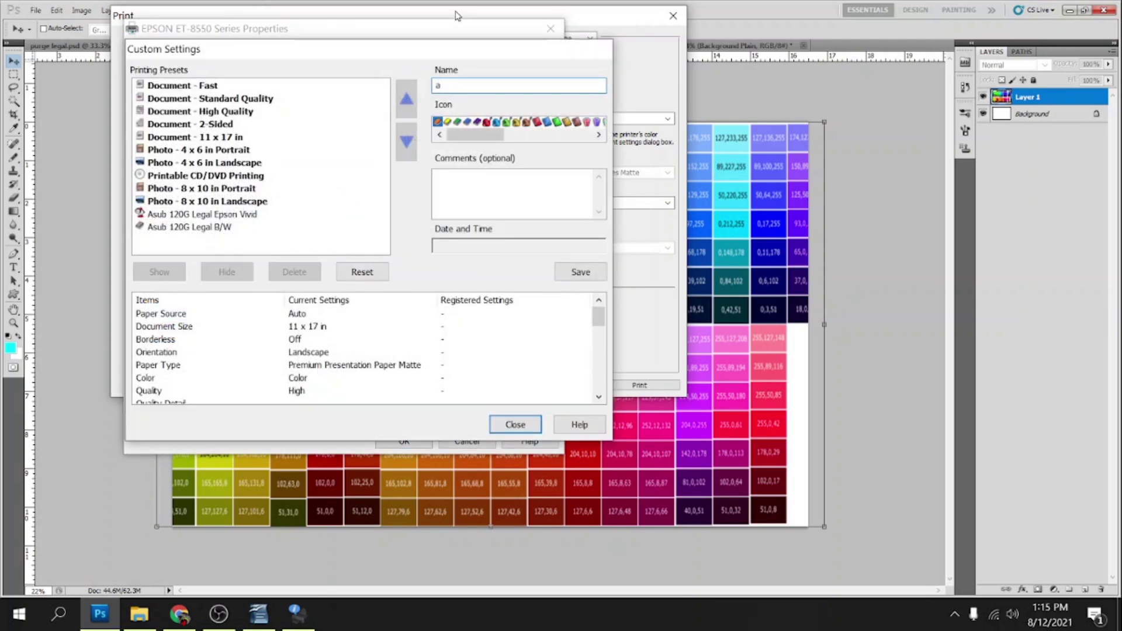
{"action": "key", "text": "BackSpace"}
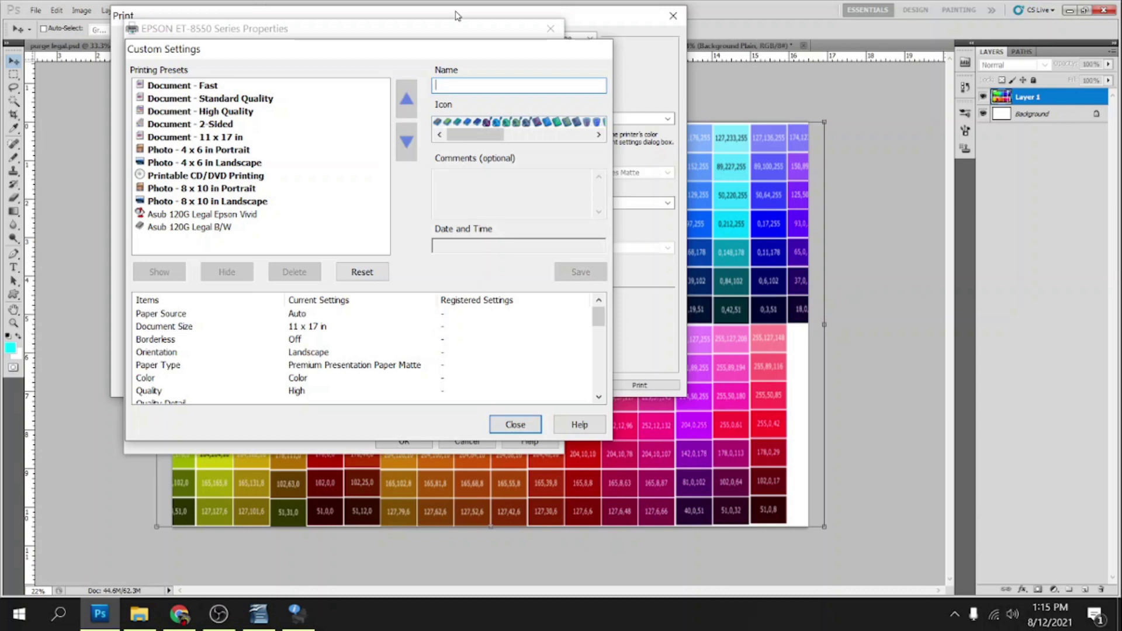
{"action": "type", "text": "Asub 120G 11x17 Epson Vivid"}
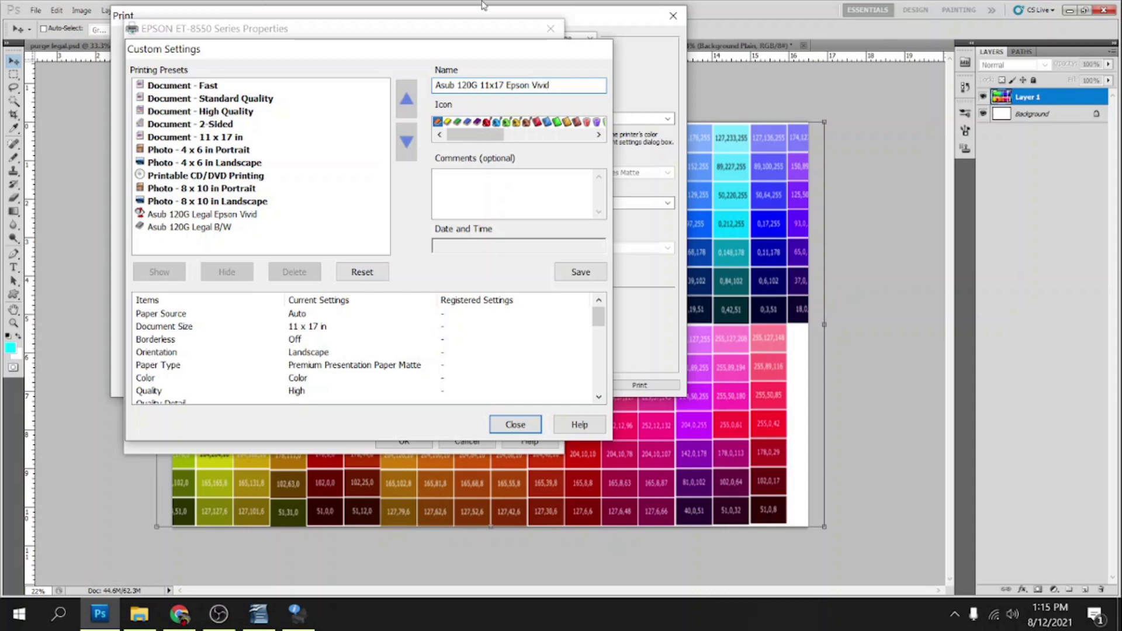
{"action": "left_click_drag", "start_coordinate": [500, 136], "coordinate": [557, 138]}
{"action": "left_click", "coordinate": [467, 122]}
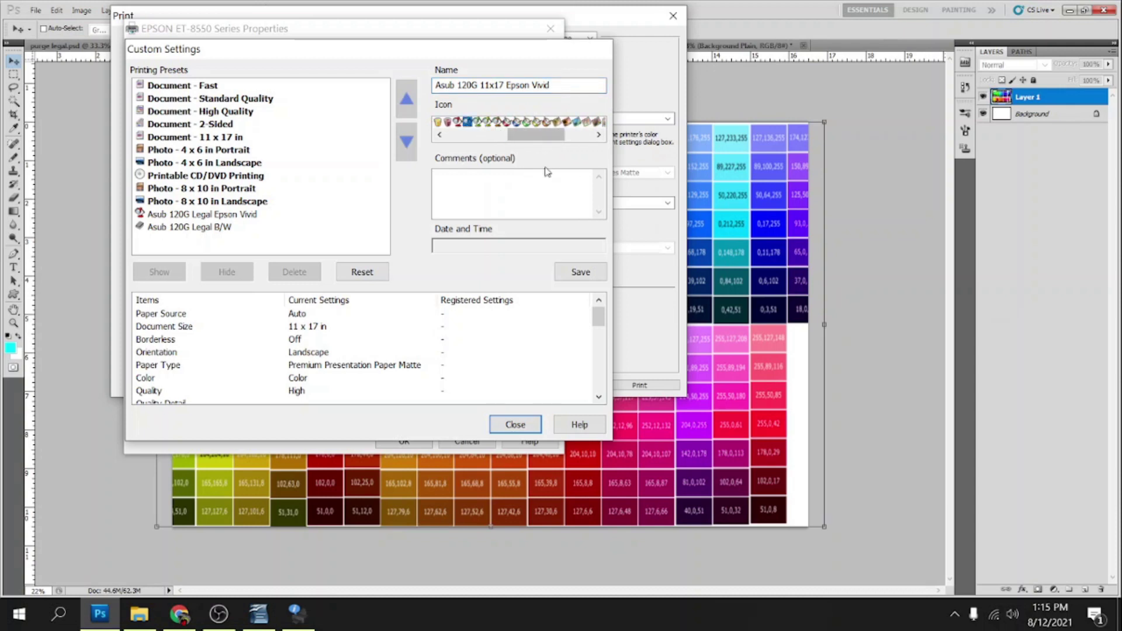
Step: Save the Asub 120G 11x17 Epson Vivid preset, accept the printer properties and close the color chart's print setup without printing
{"action": "left_click", "coordinate": [591, 274]}
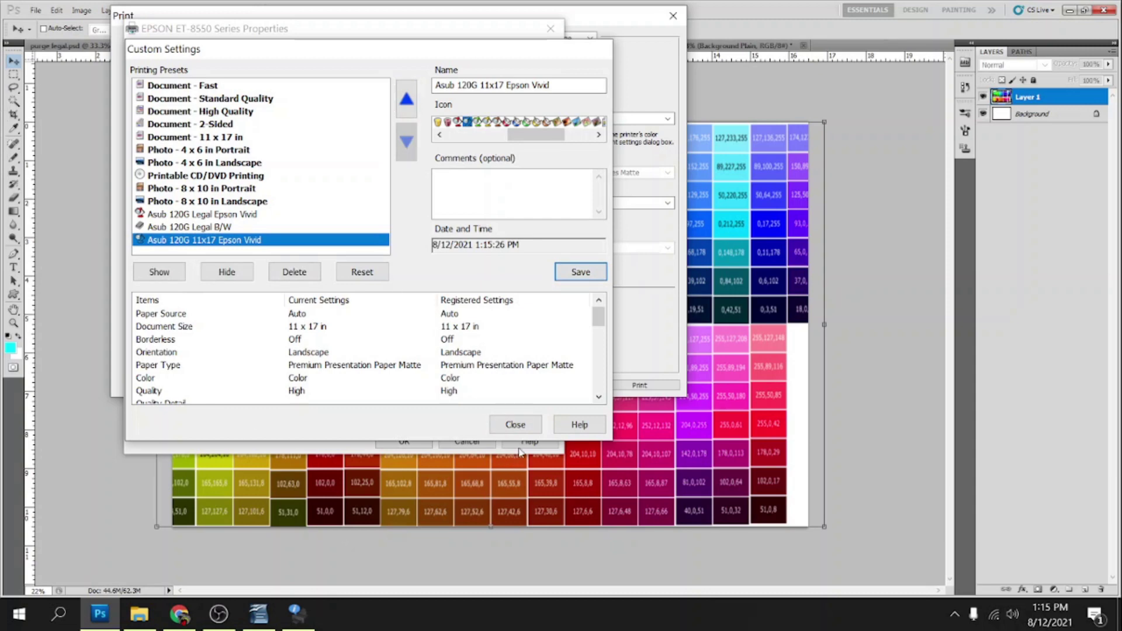
{"action": "left_click", "coordinate": [515, 425]}
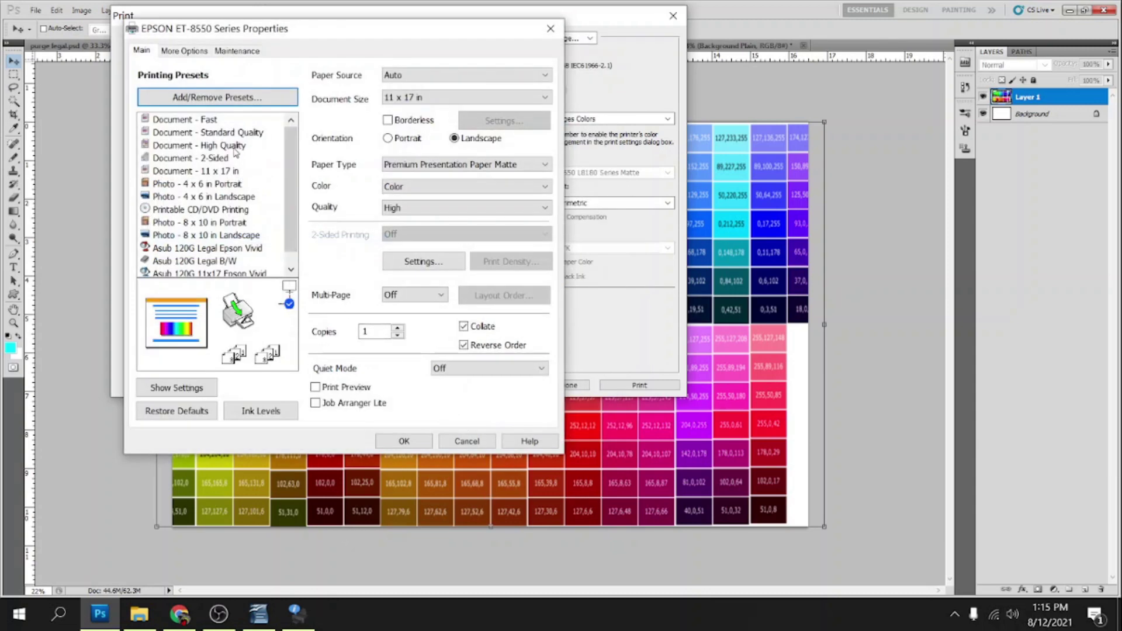
{"action": "left_click_drag", "start_coordinate": [290, 139], "coordinate": [294, 182]}
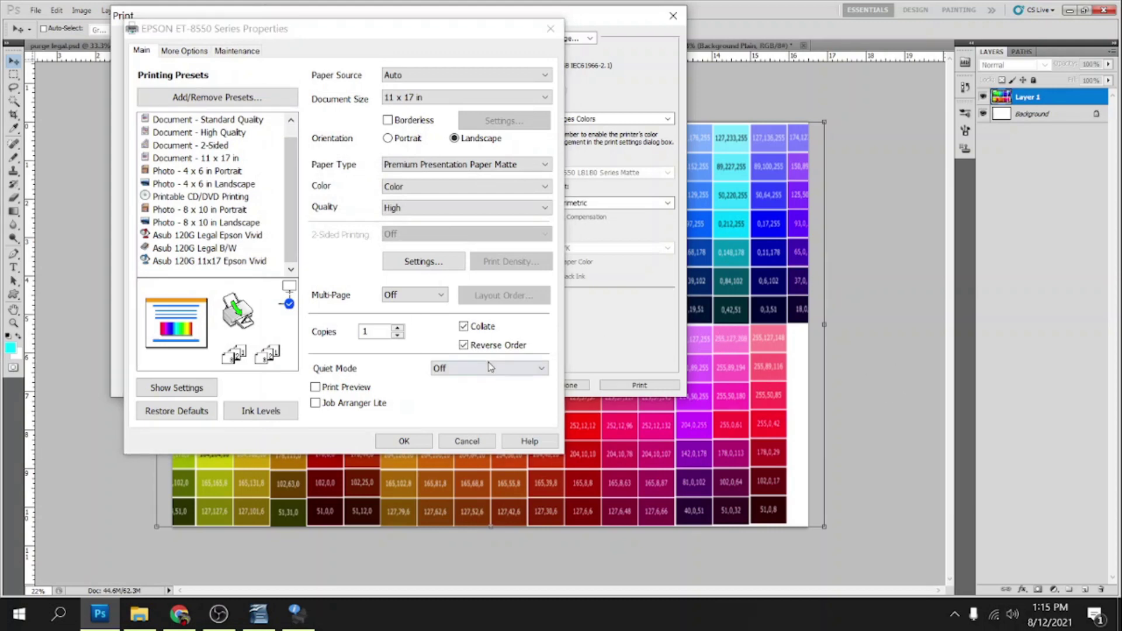
{"action": "left_click", "coordinate": [409, 441]}
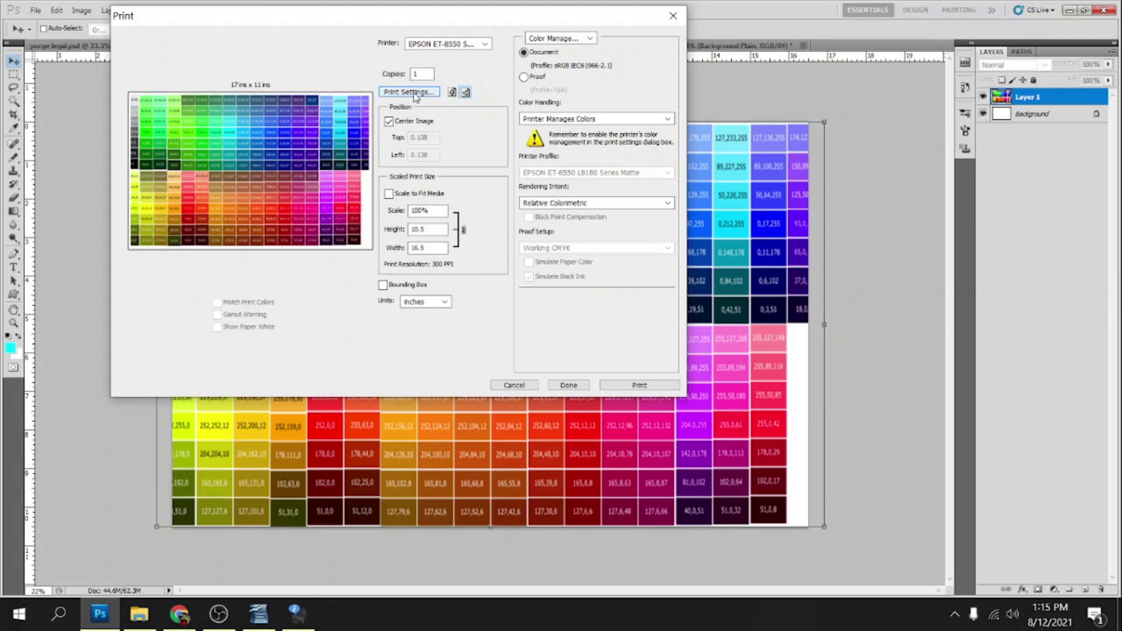
{"action": "left_click", "coordinate": [570, 385]}
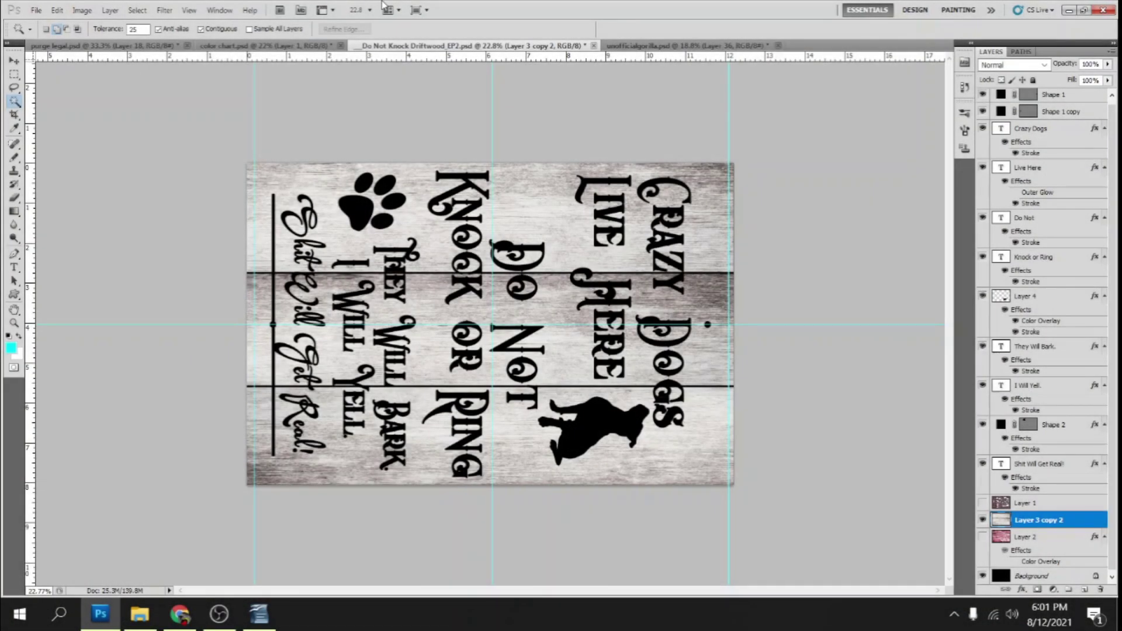
Step: Apply the Asub 120G Legal B/W preset in the driftwood design's printer settings and bring up its advanced color correction
{"action": "left_click", "coordinate": [32, 11]}
{"action": "left_click", "coordinate": [114, 454]}
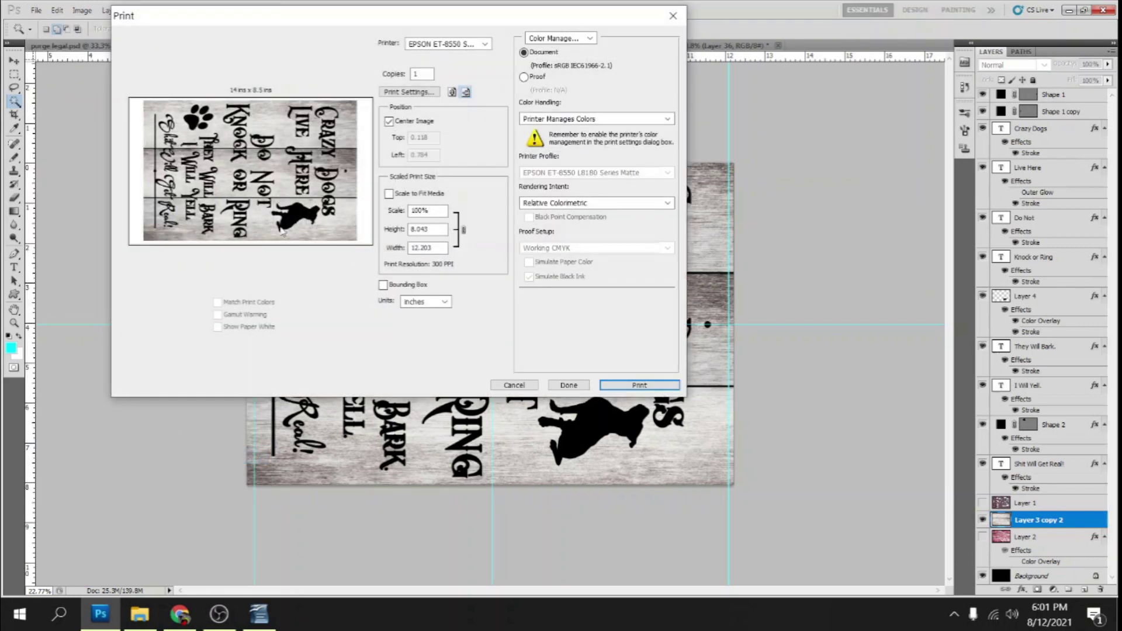
{"action": "left_click", "coordinate": [409, 93]}
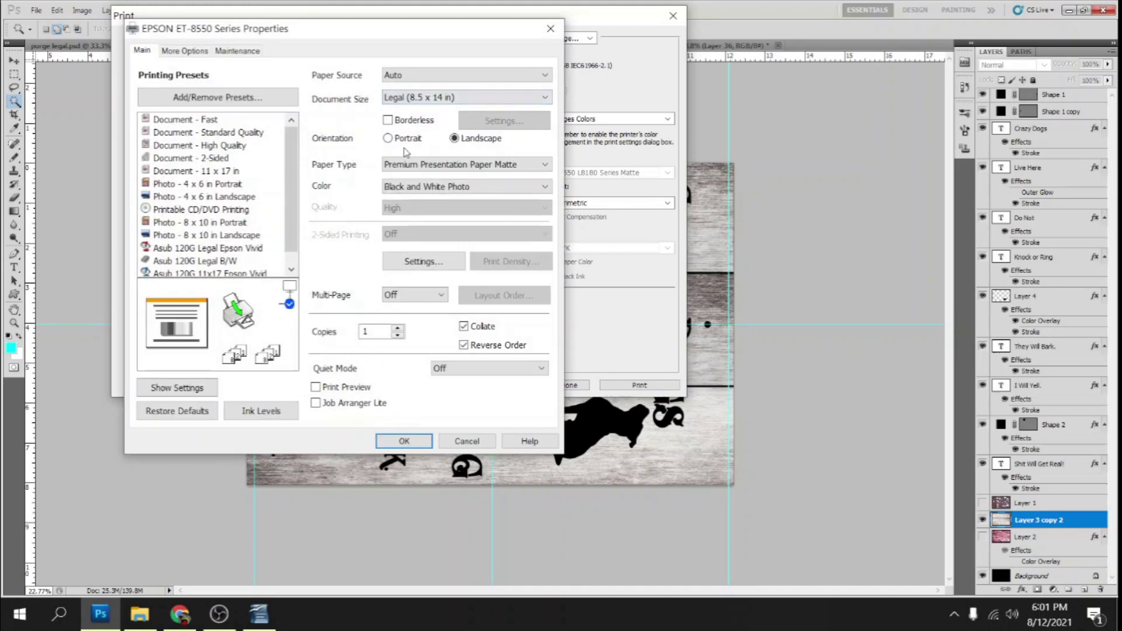
{"action": "left_click", "coordinate": [185, 266]}
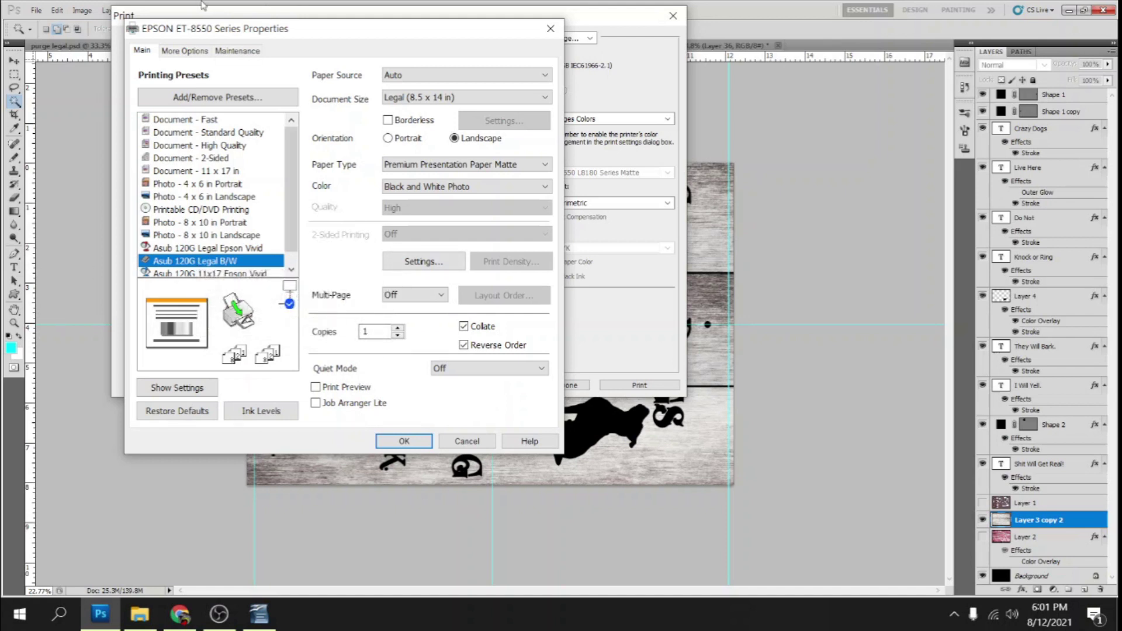
{"action": "left_click", "coordinate": [186, 51]}
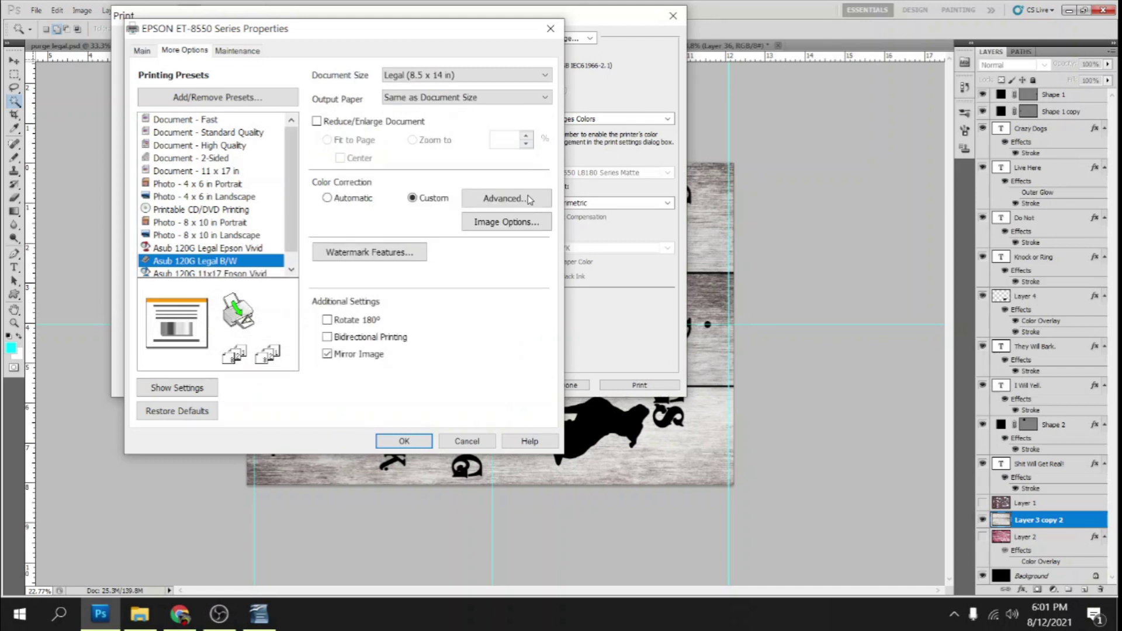
{"action": "left_click", "coordinate": [510, 199]}
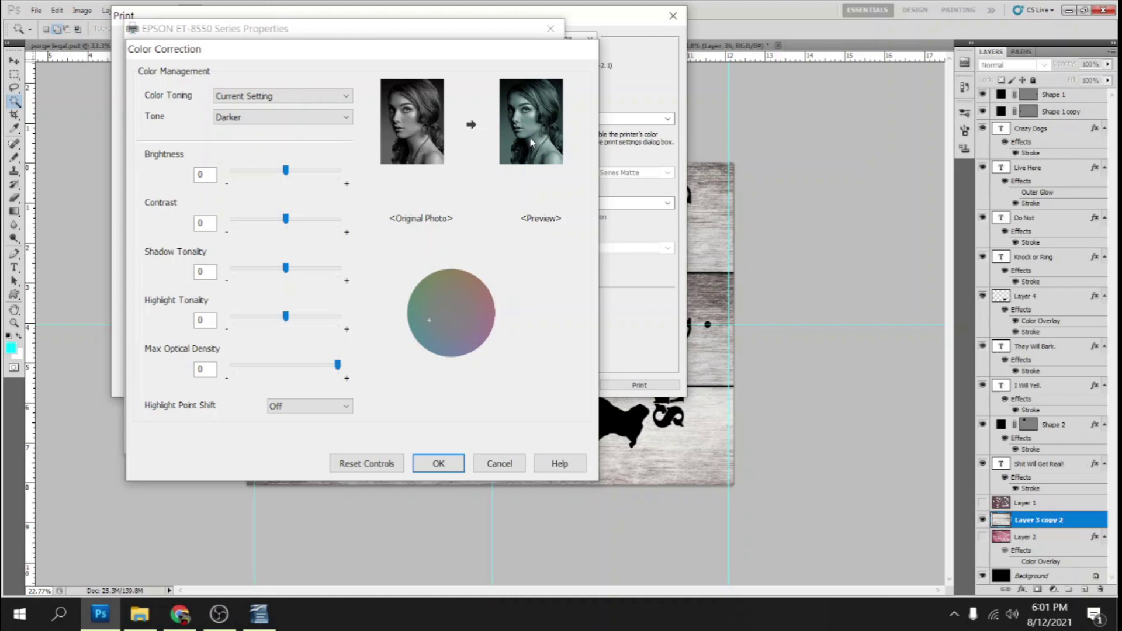
Step: Set the black-and-white color toning to Neutral and the tone to Normal
{"action": "left_click", "coordinate": [296, 100]}
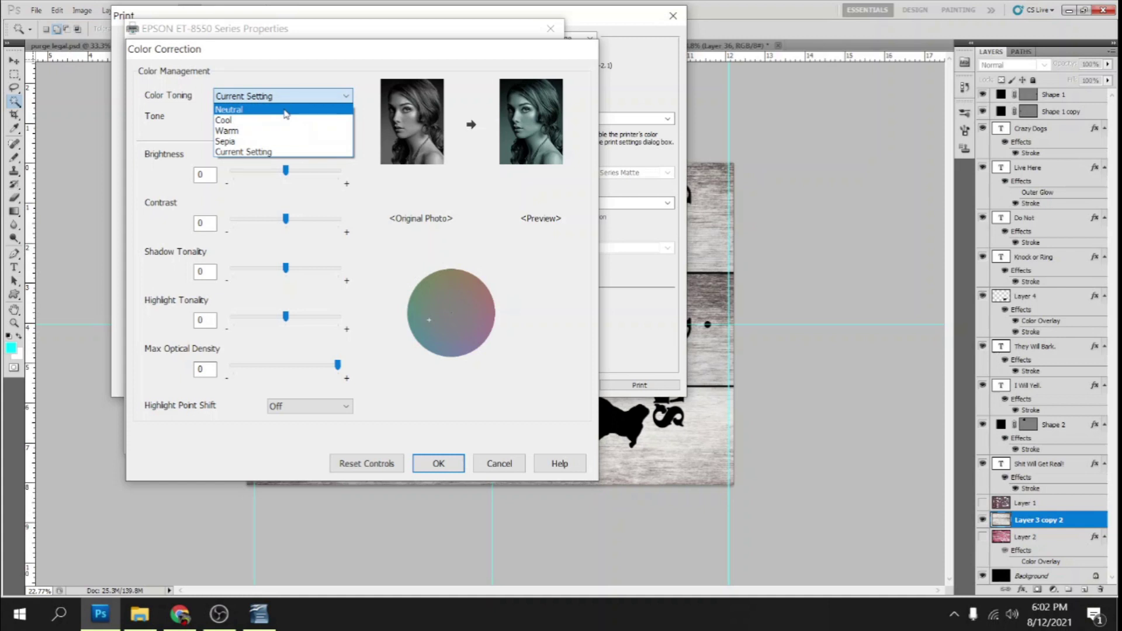
{"action": "left_click", "coordinate": [285, 111]}
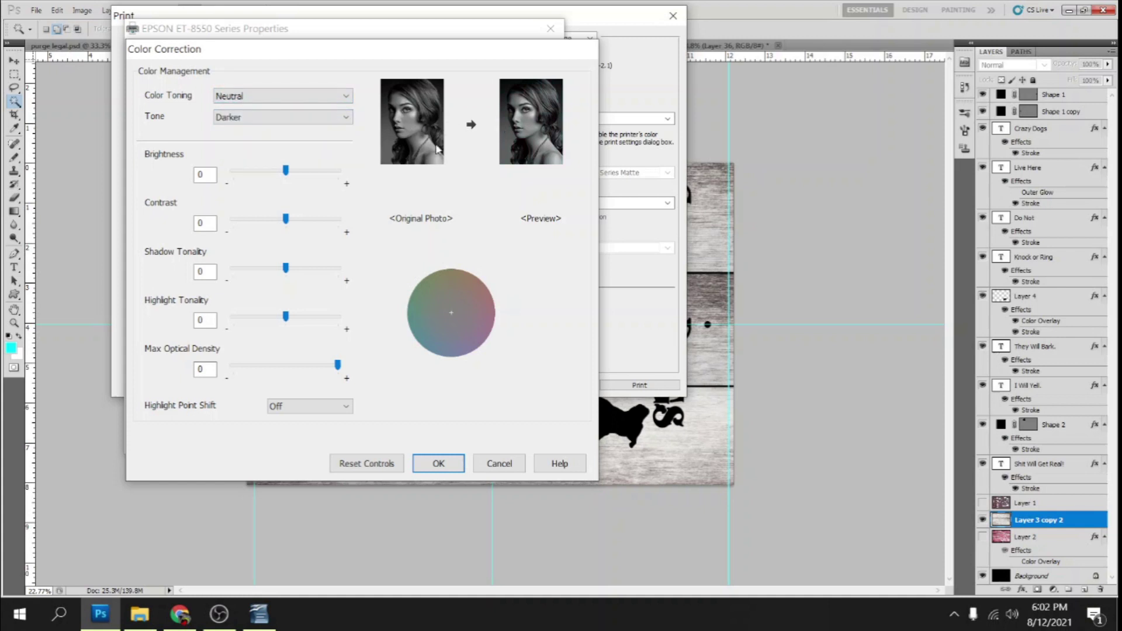
{"action": "left_click", "coordinate": [309, 116]}
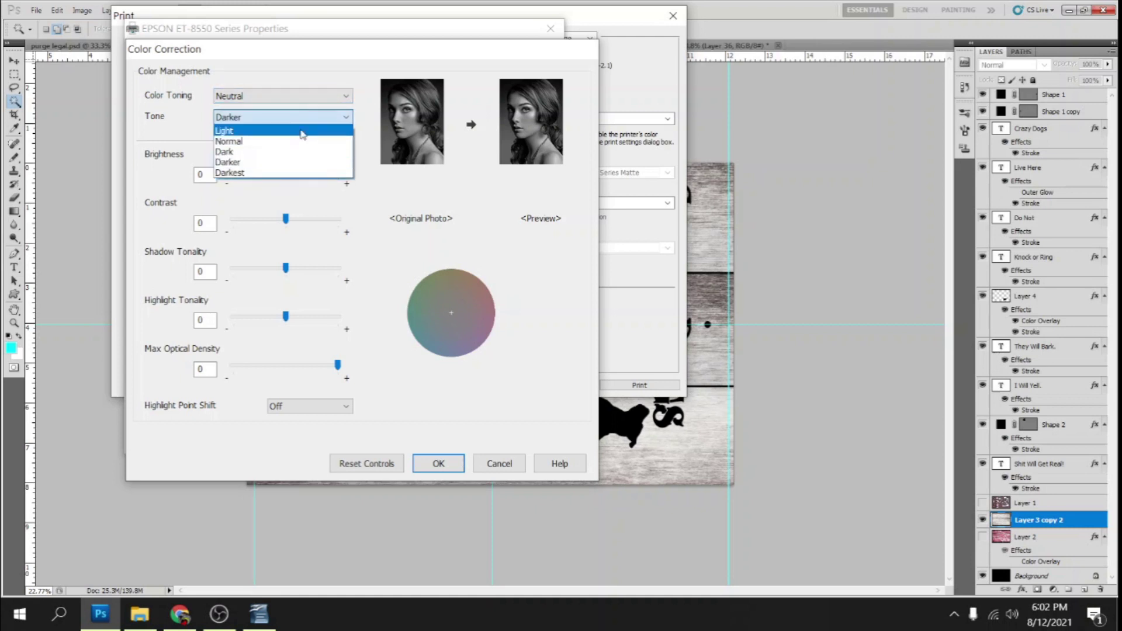
{"action": "left_click", "coordinate": [293, 144]}
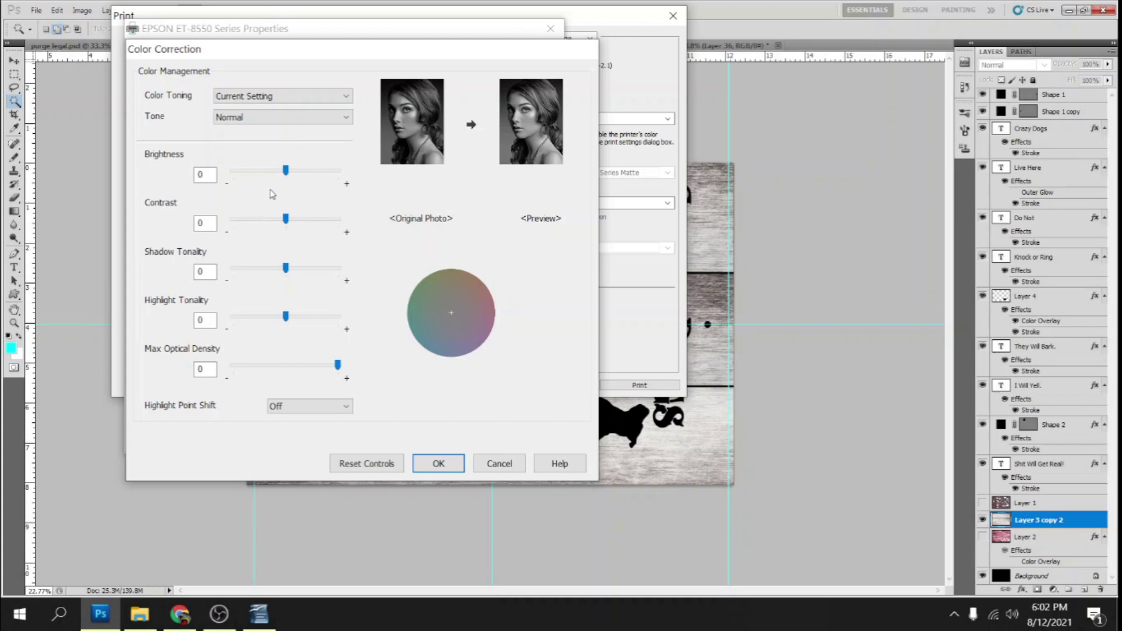
Step: Lower the brightness to -10 and accept the color correction
{"action": "left_click", "coordinate": [213, 173]}
{"action": "key", "text": "BackSpace"}
{"action": "type", "text": "2"}
{"action": "left_click_drag", "start_coordinate": [290, 170], "coordinate": [263, 170]}
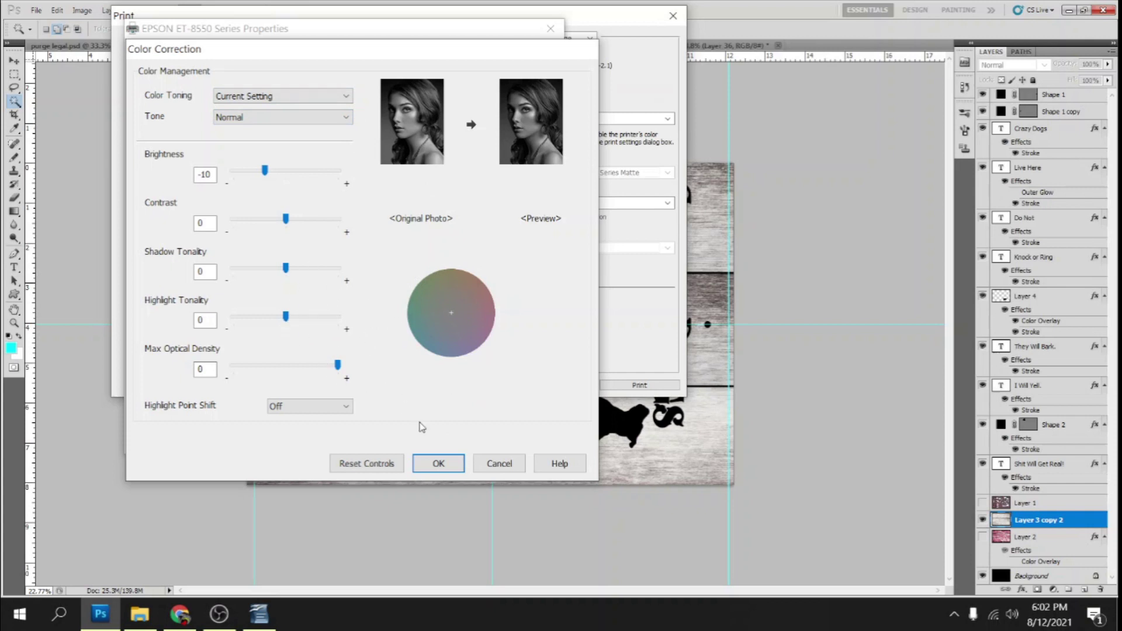
{"action": "left_click", "coordinate": [439, 464]}
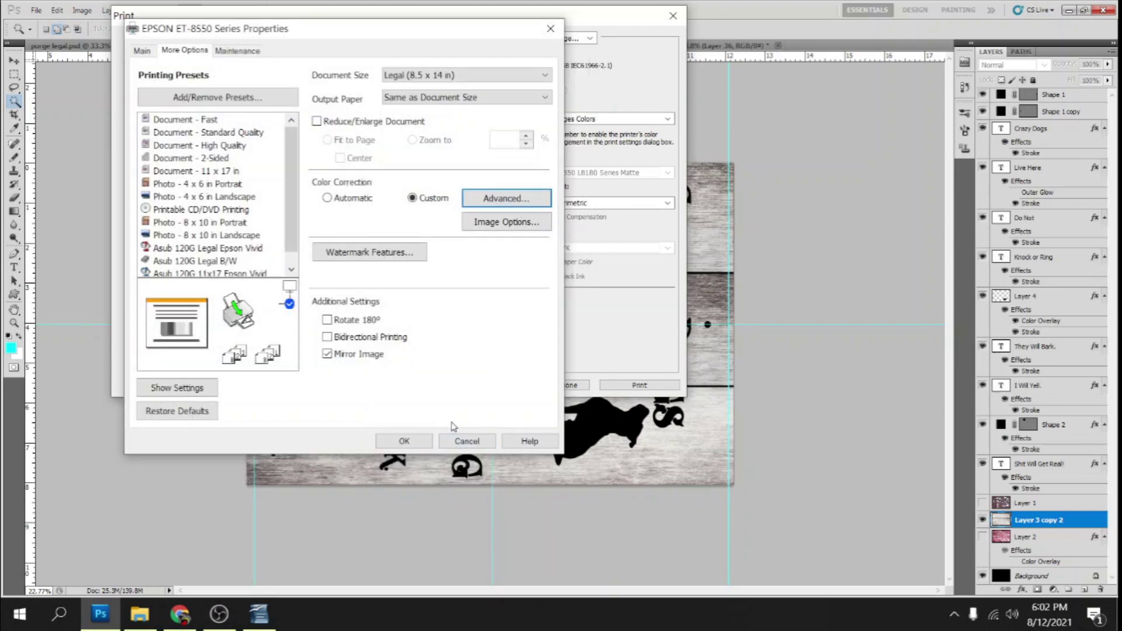
Step: Overwrite the saved Asub 120G Legal B/W preset with the current printer settings
{"action": "left_click", "coordinate": [228, 101]}
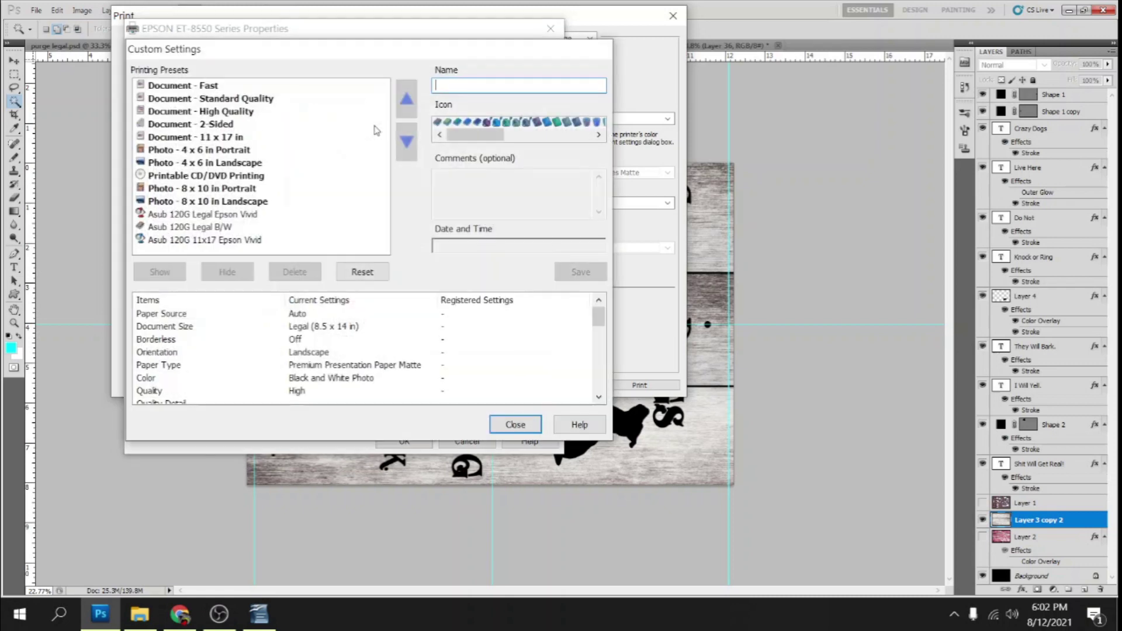
{"action": "left_click", "coordinate": [199, 227]}
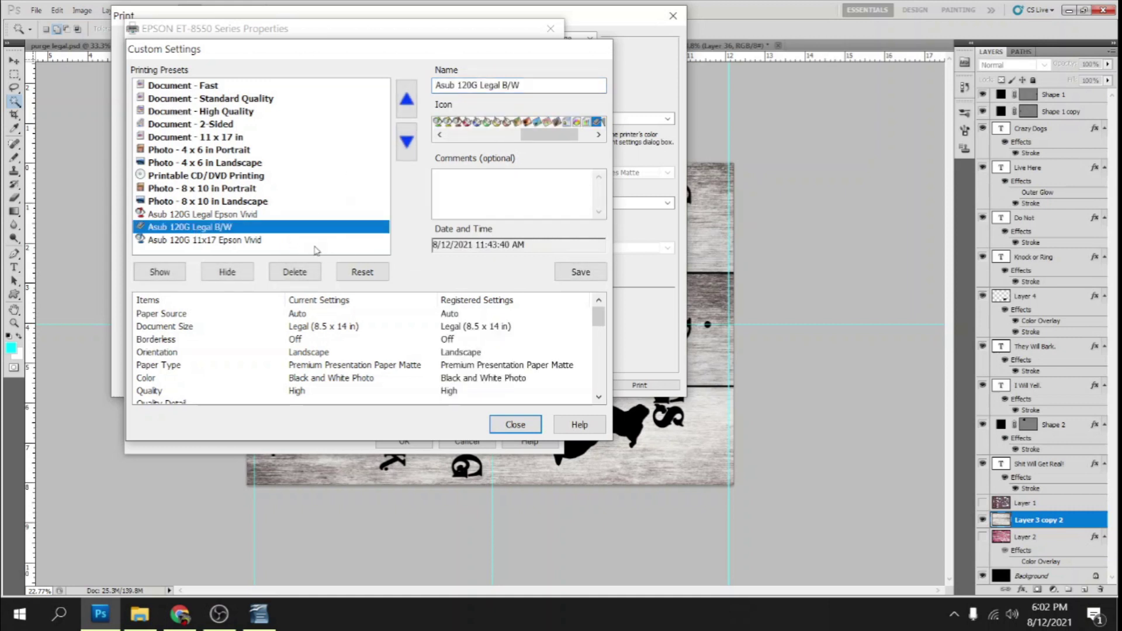
{"action": "left_click", "coordinate": [578, 272]}
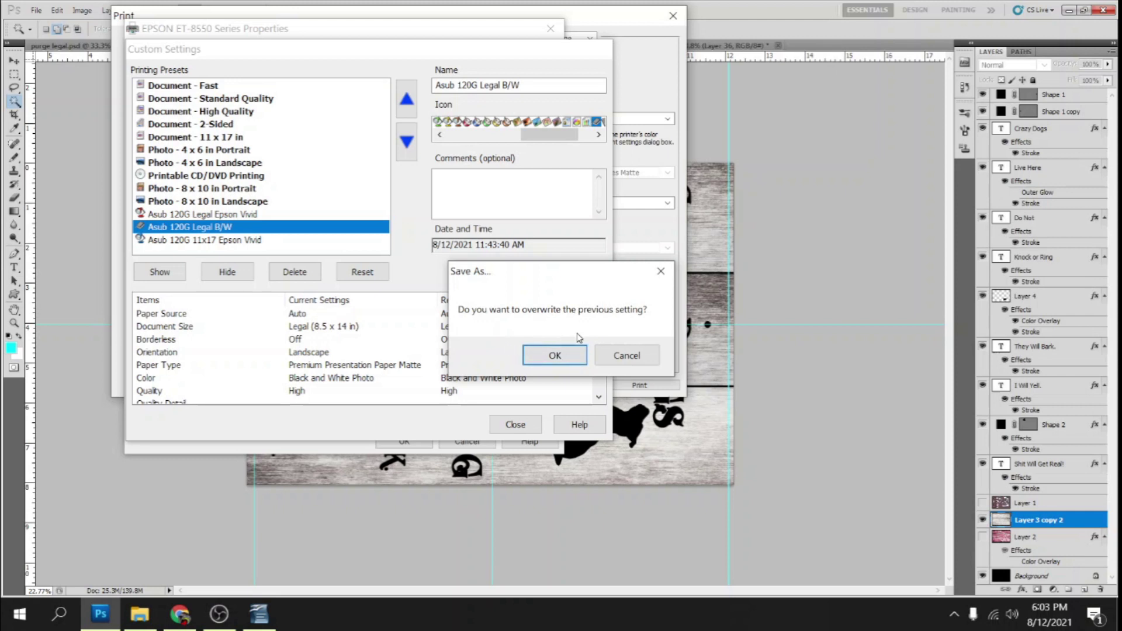
{"action": "left_click", "coordinate": [555, 356]}
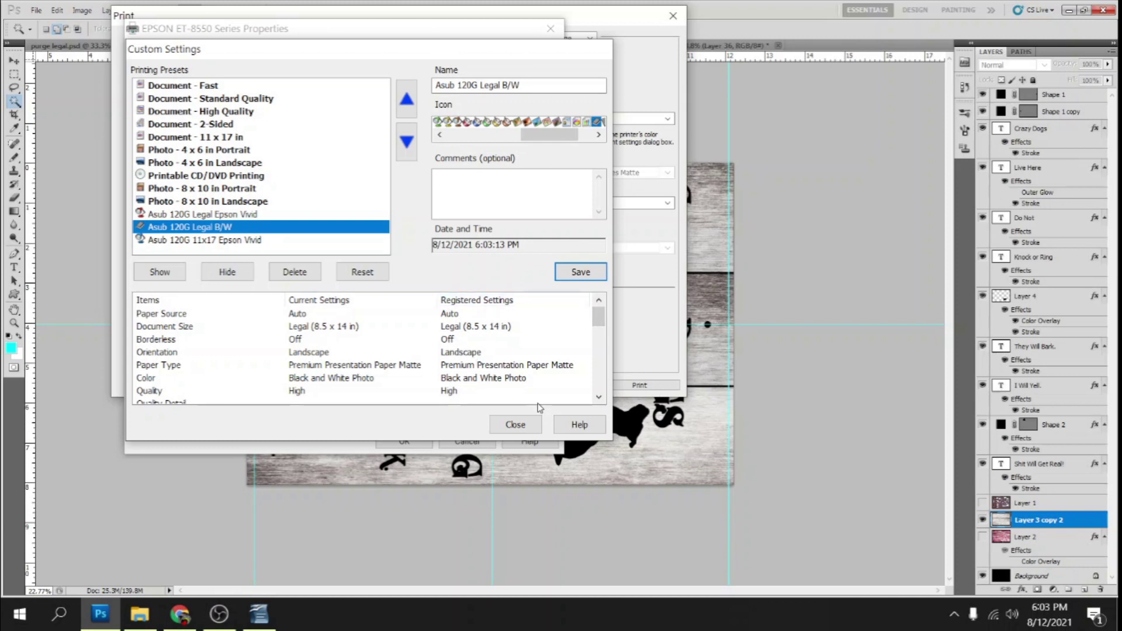
{"action": "left_click", "coordinate": [515, 425]}
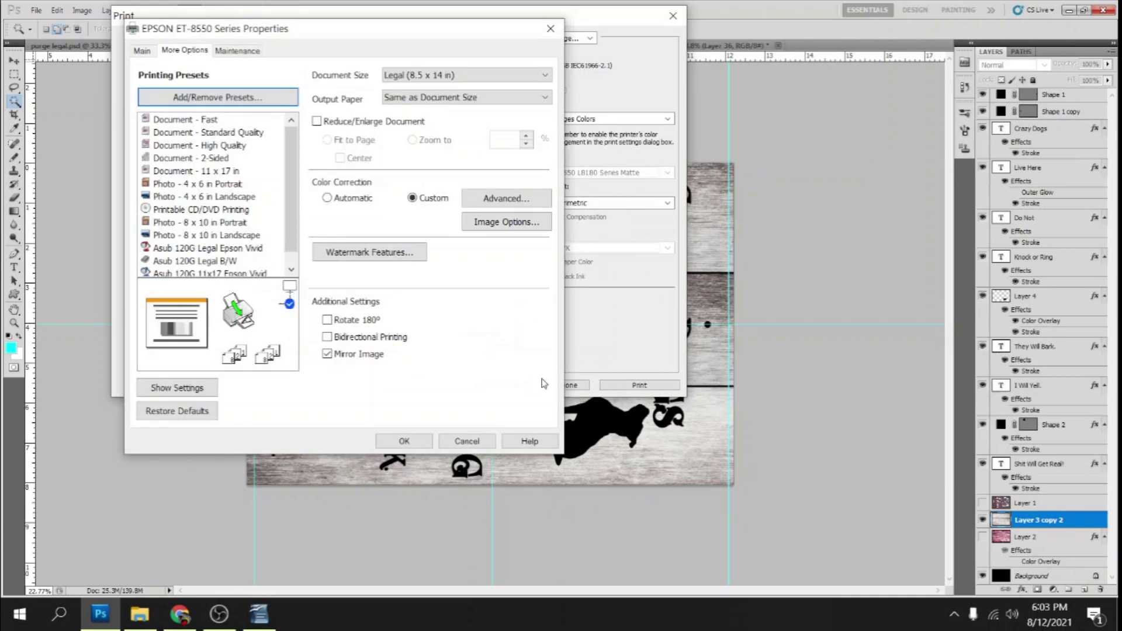
Step: Reapply the Asub 120G Legal B/W preset, check its advanced color correction values and accept the printer settings
{"action": "left_click", "coordinate": [196, 261]}
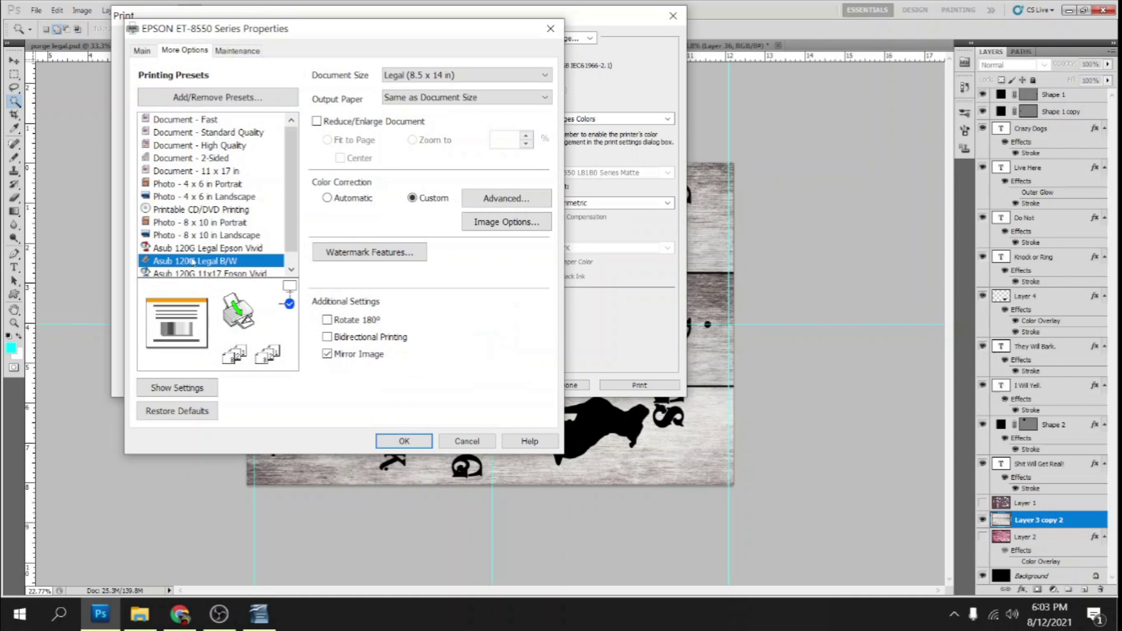
{"action": "left_click", "coordinate": [496, 197]}
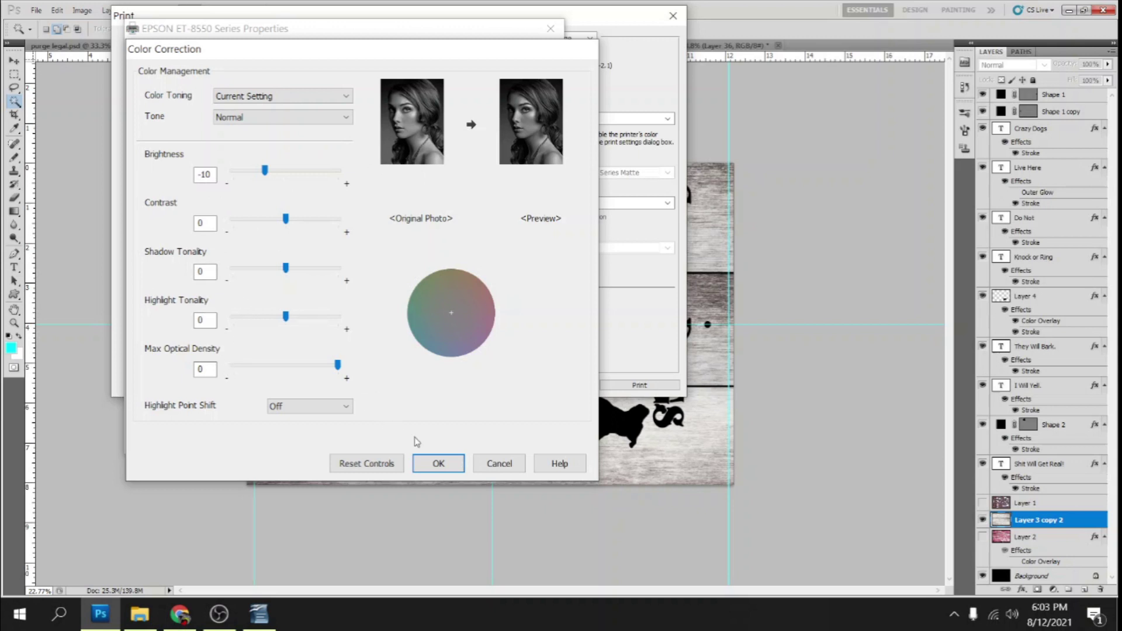
{"action": "left_click", "coordinate": [439, 464]}
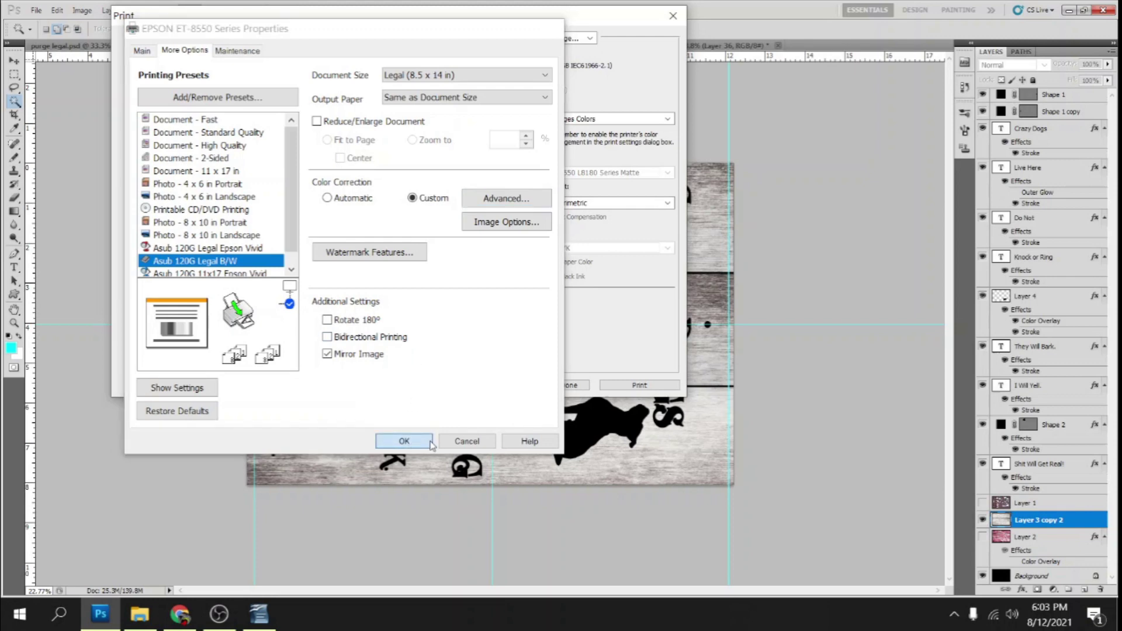
{"action": "left_click", "coordinate": [405, 442]}
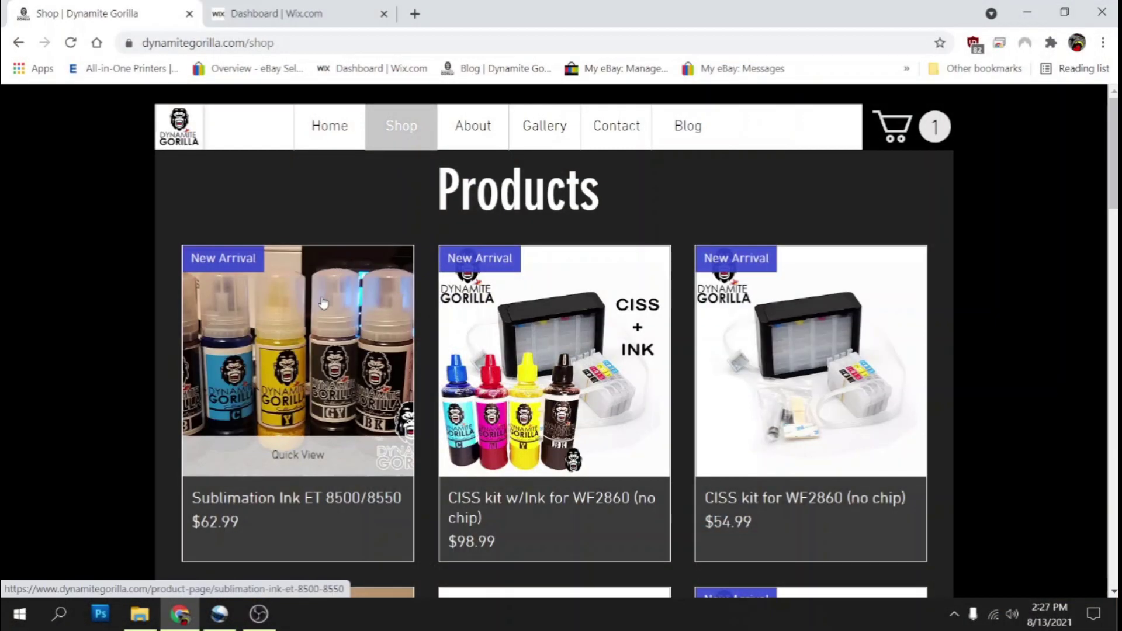
Step: View the Dynamite Gorilla shop pages for Sublimation Ink ET 8500/8550 and Sublimation Ink CMYK for ET Series Printers in Chrome
{"action": "left_click", "coordinate": [324, 302]}
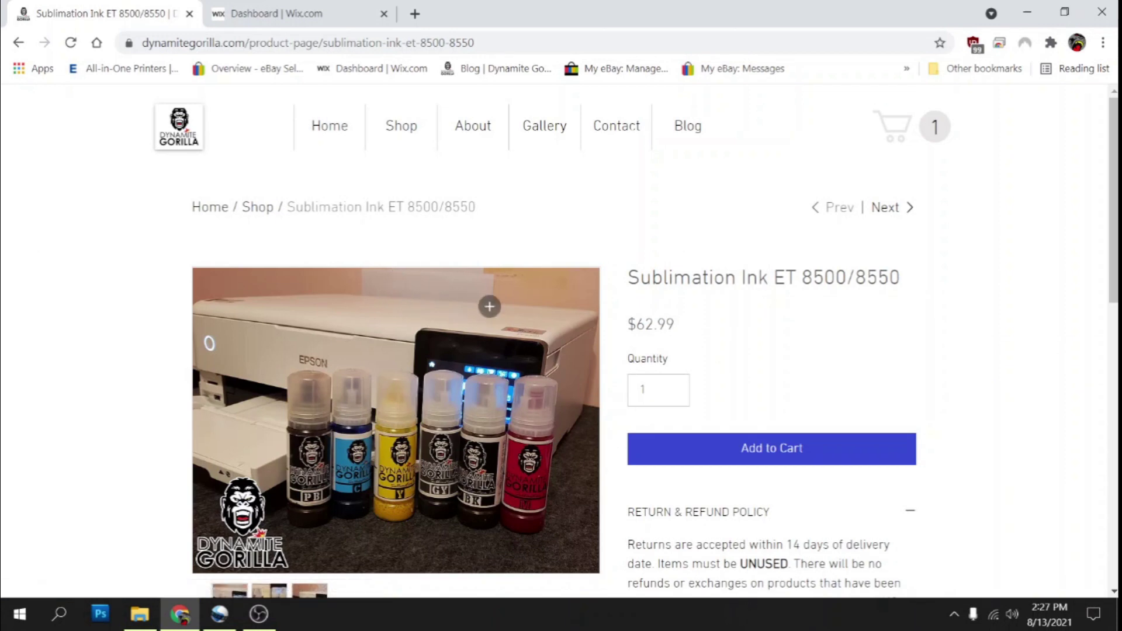
{"action": "scroll", "coordinate": [490, 309], "scroll_direction": "down", "scroll_amount": 4}
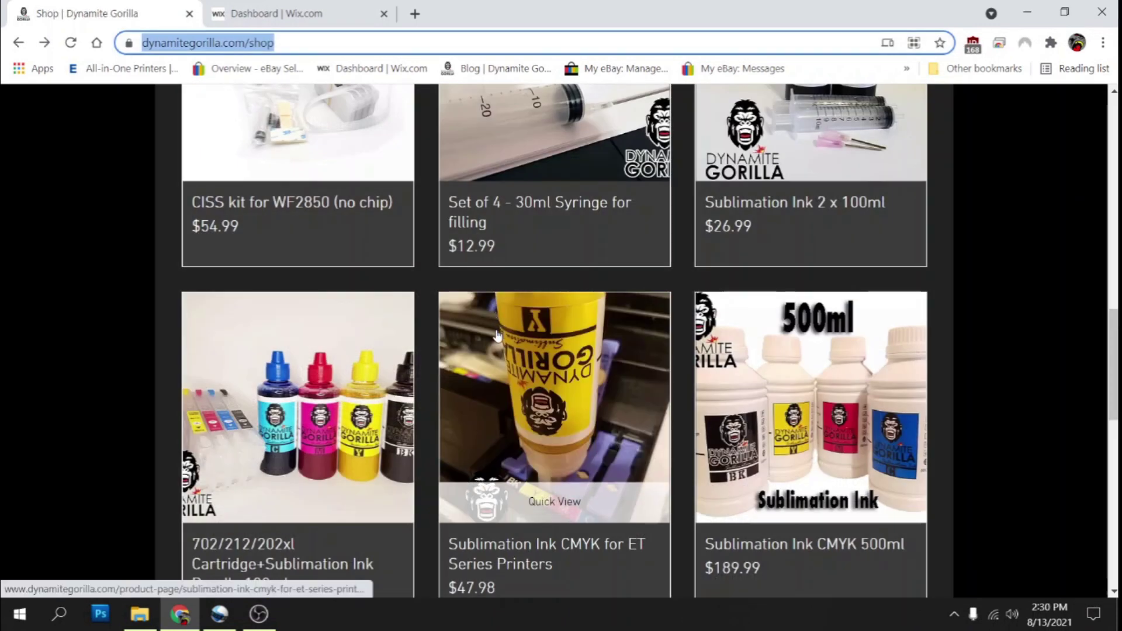
{"action": "scroll", "coordinate": [497, 336], "scroll_direction": "down", "scroll_amount": 2}
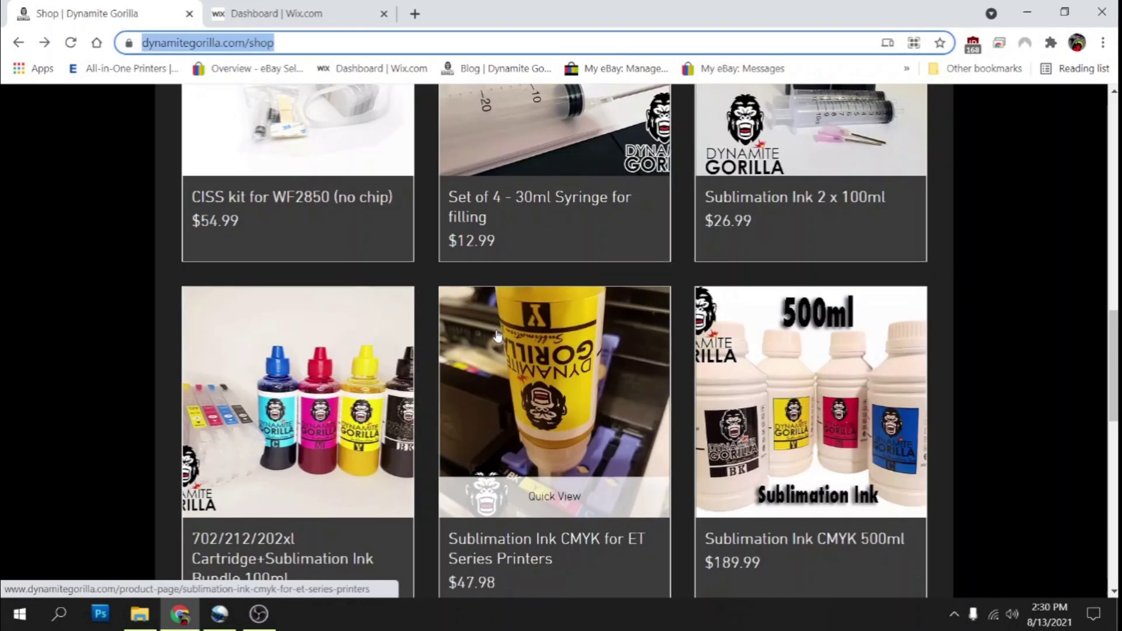
{"action": "left_click", "coordinate": [494, 322]}
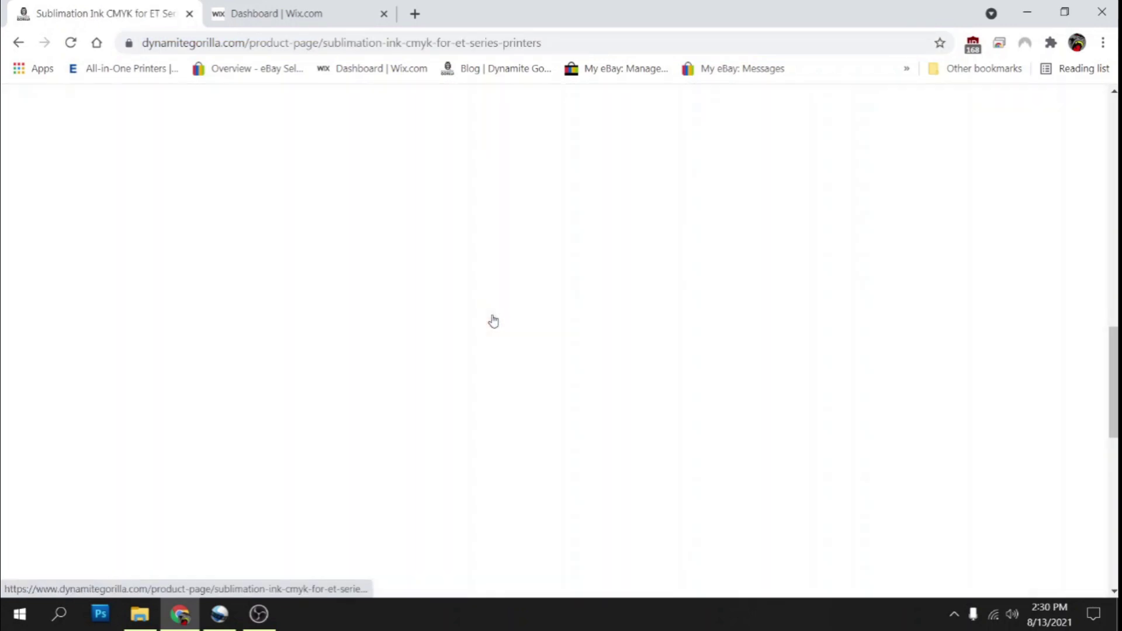
{"action": "scroll", "coordinate": [493, 322], "scroll_direction": "down", "scroll_amount": 3}
{"action": "scroll", "coordinate": [432, 343], "scroll_direction": "down", "scroll_amount": 3}
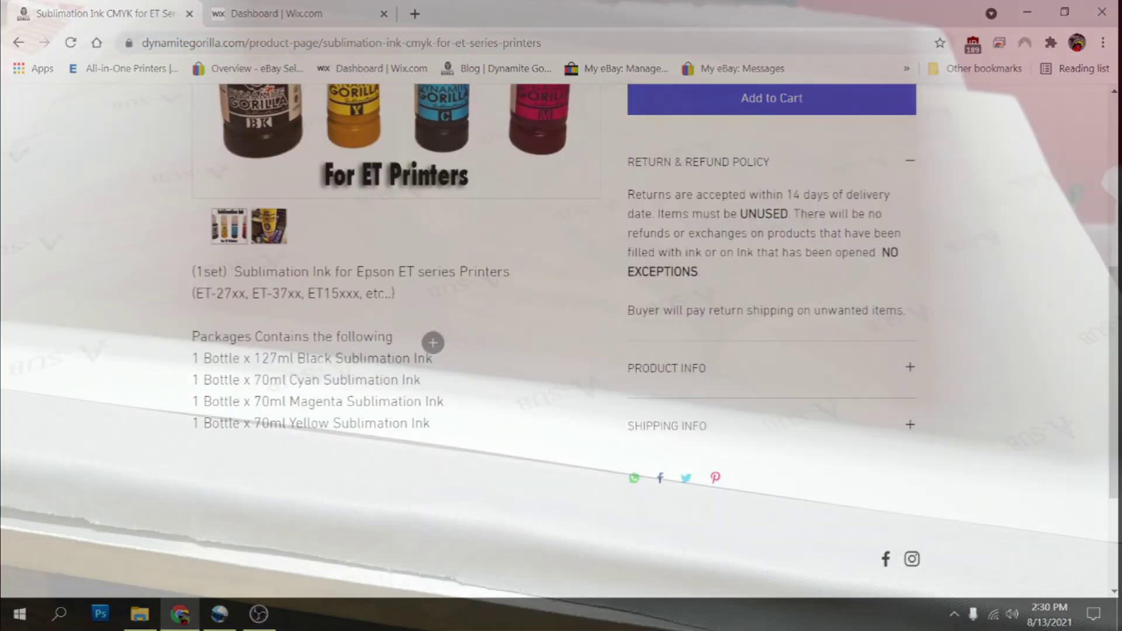